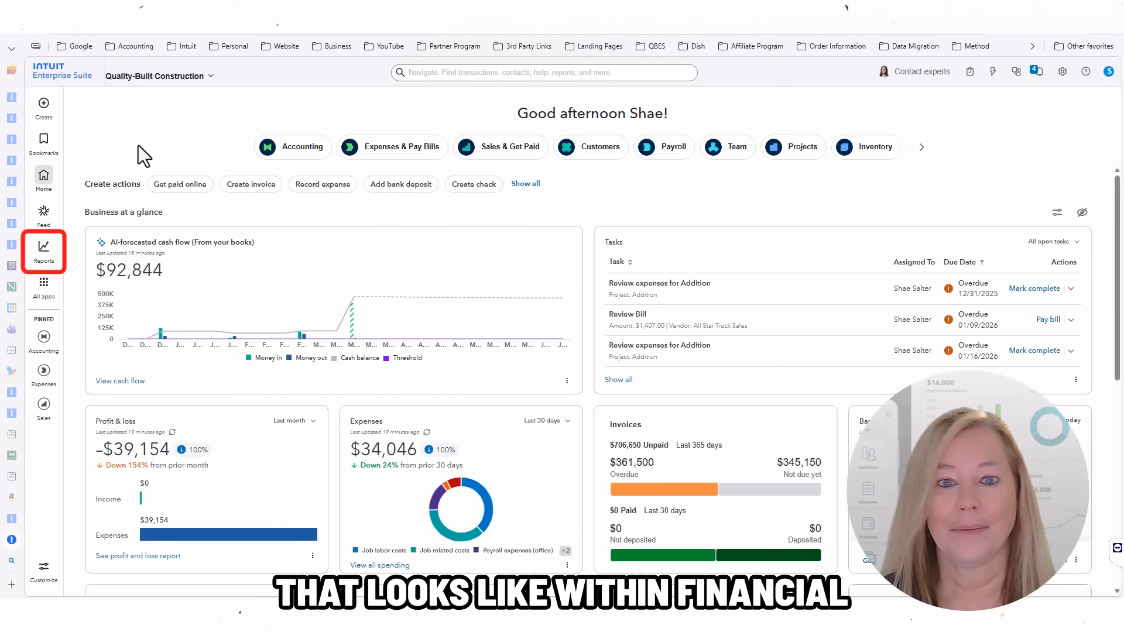
Step: Open the Mar–Dec 2026 forecast and review its balance sheet, cash flow and profit and loss projections
mouse_move(66, 255)
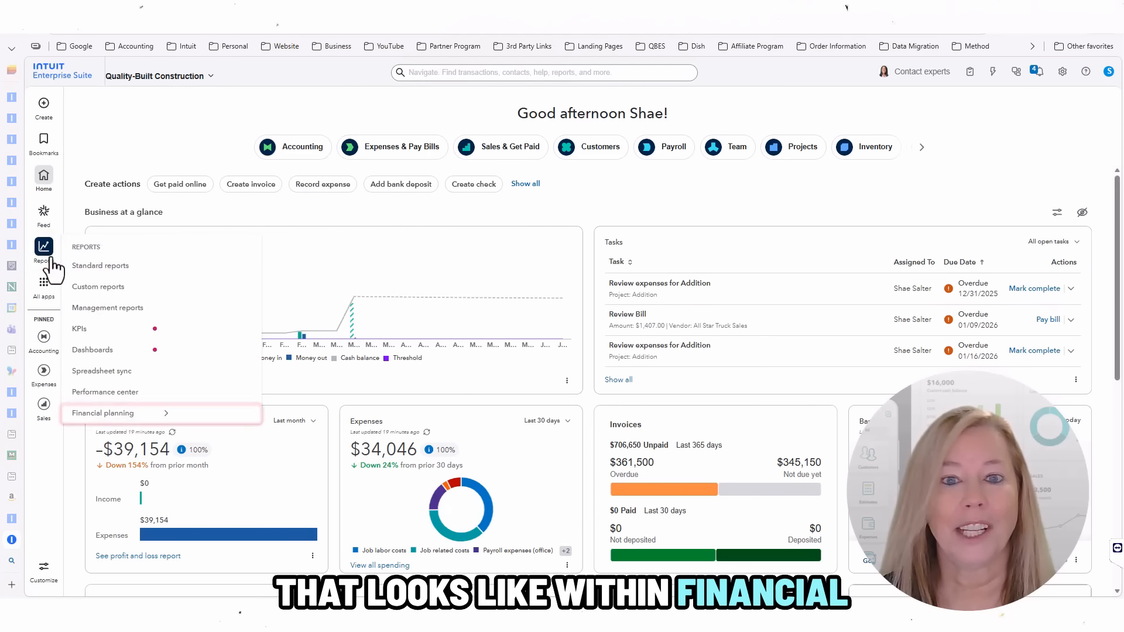
mouse_move(144, 417)
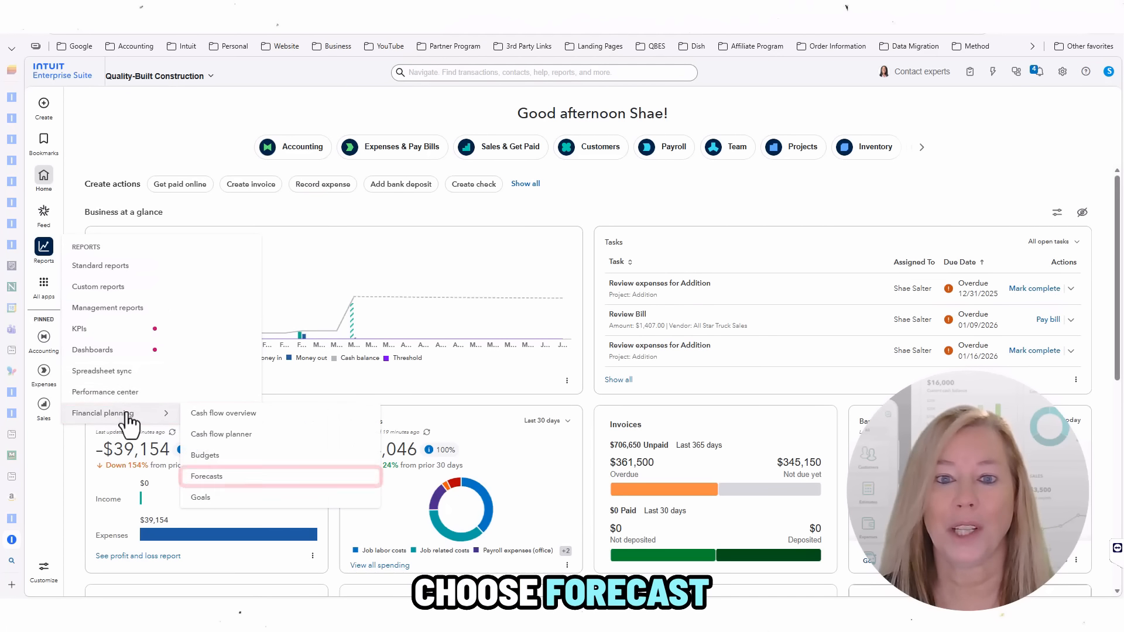
left_click(211, 476)
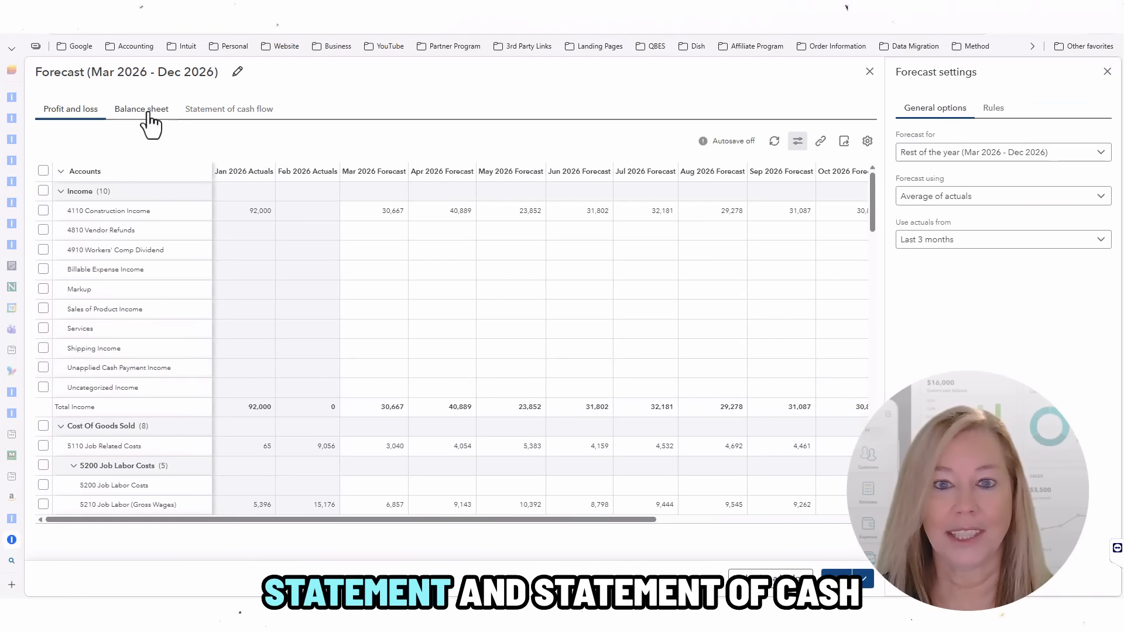
left_click(149, 111)
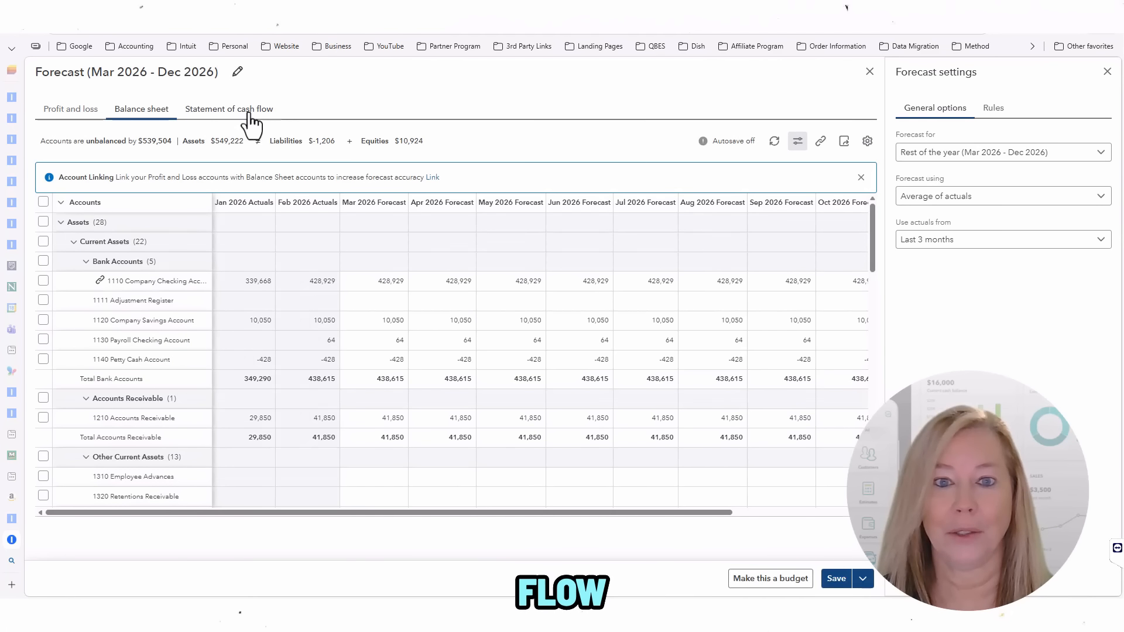
left_click(249, 113)
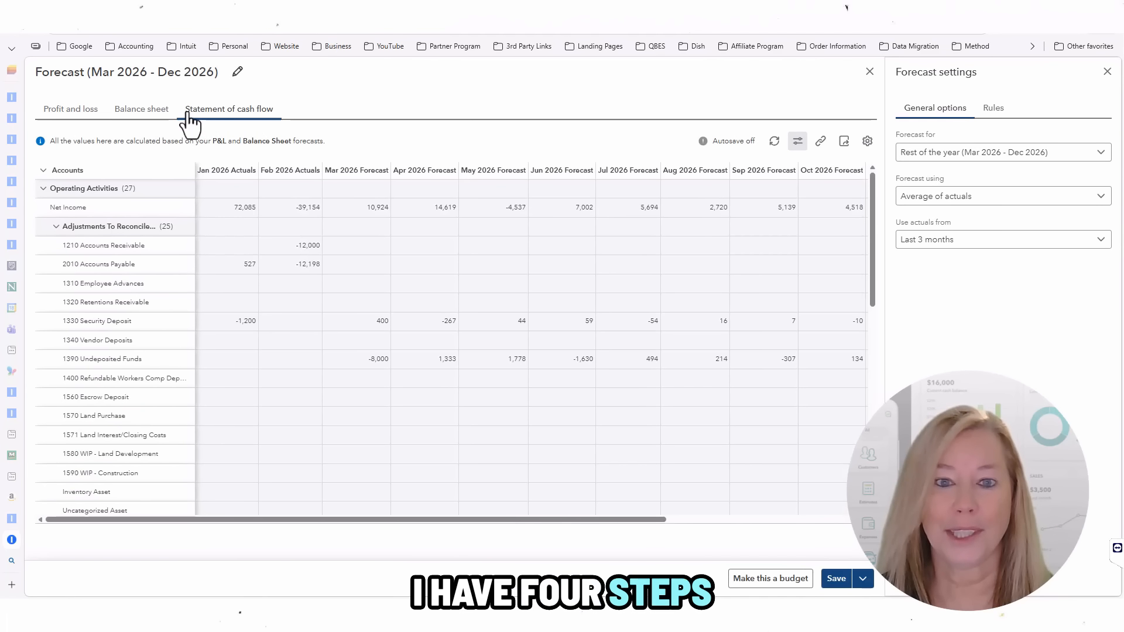
left_click(66, 118)
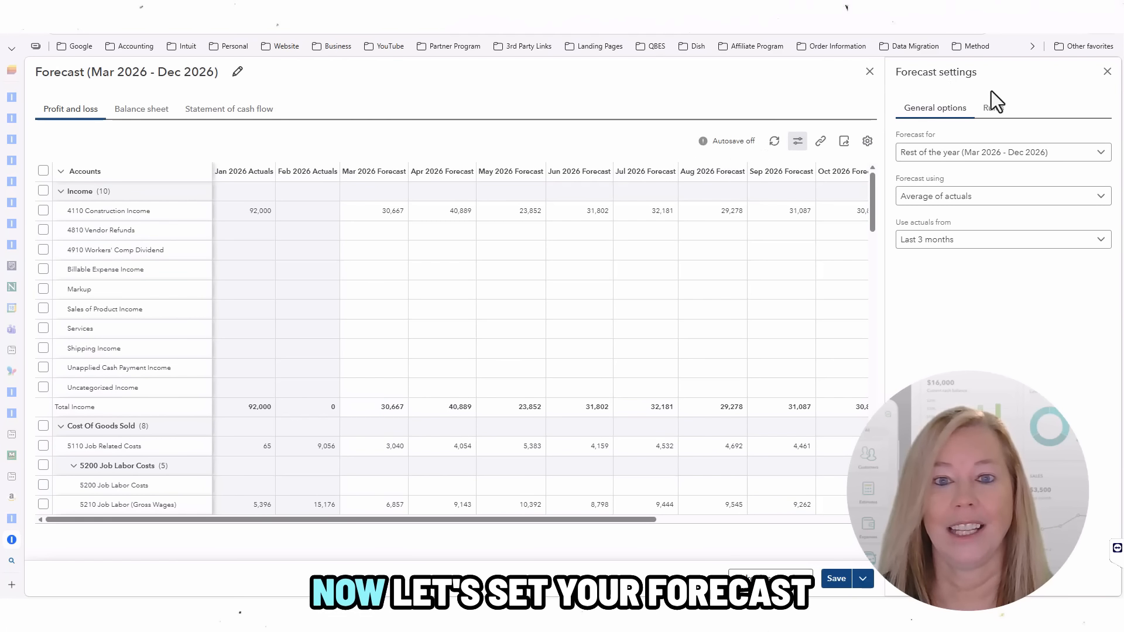
left_click(1103, 156)
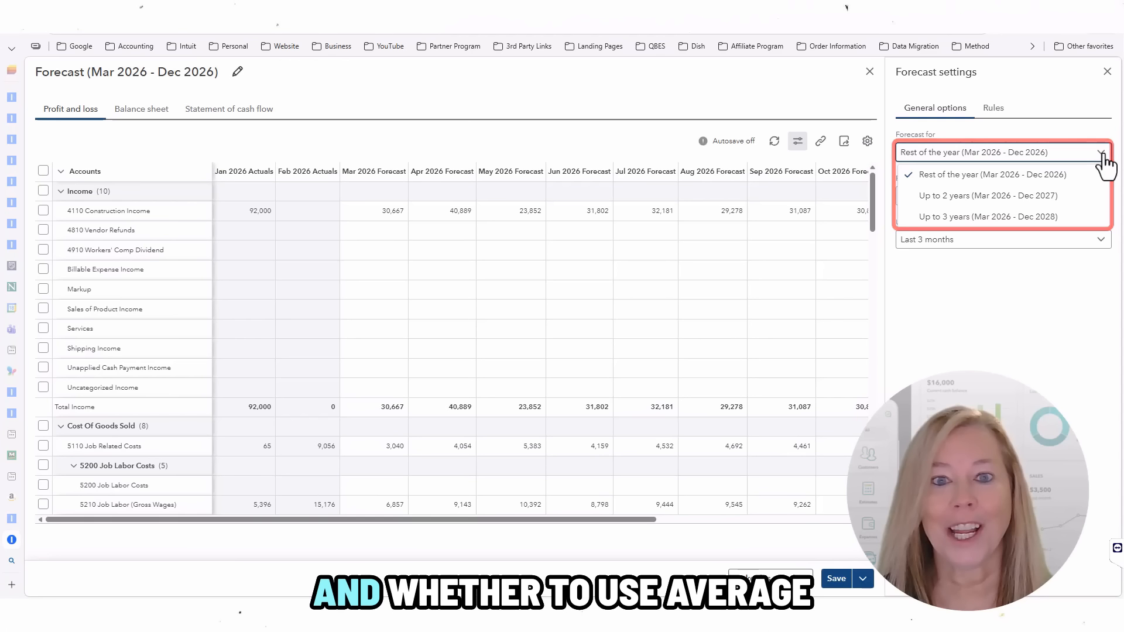
left_click(1104, 175)
left_click(1103, 199)
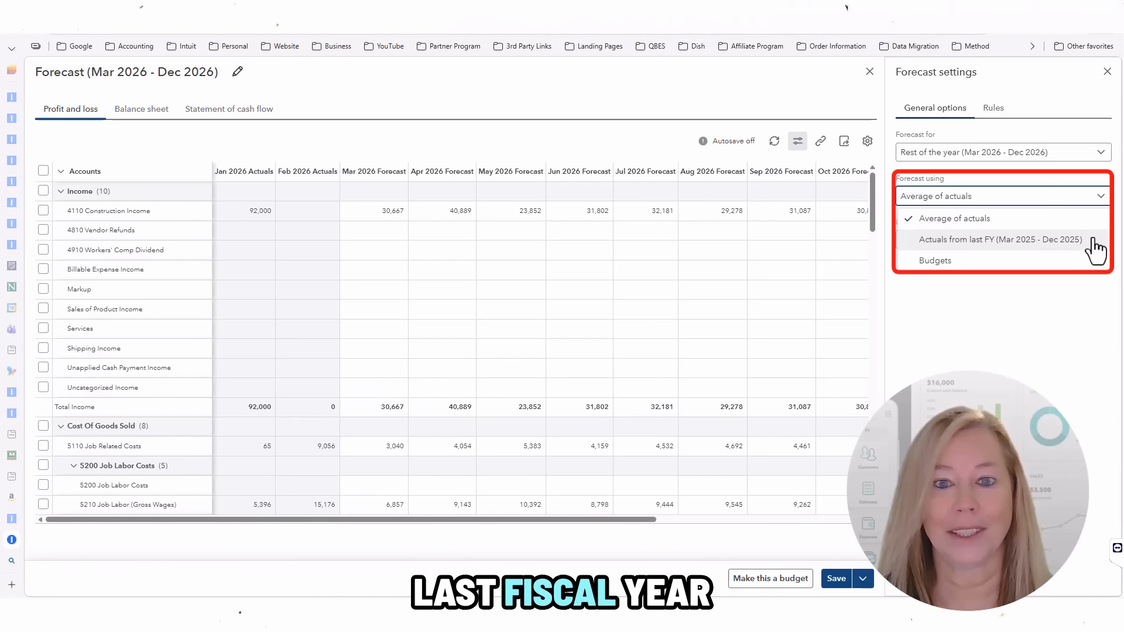
left_click(1105, 198)
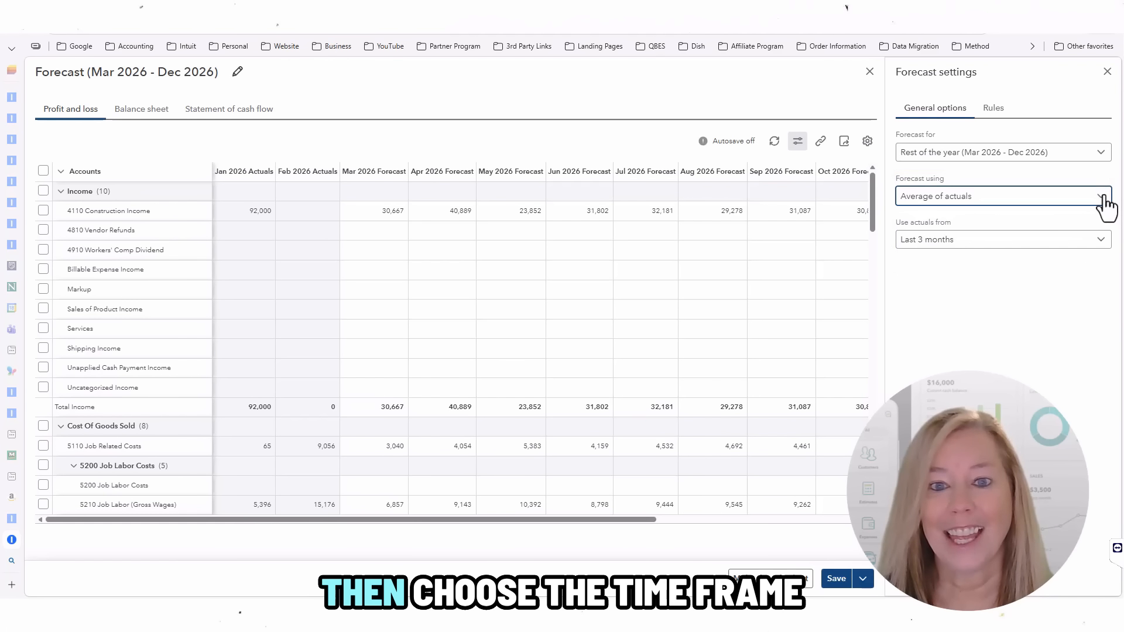
left_click(1102, 241)
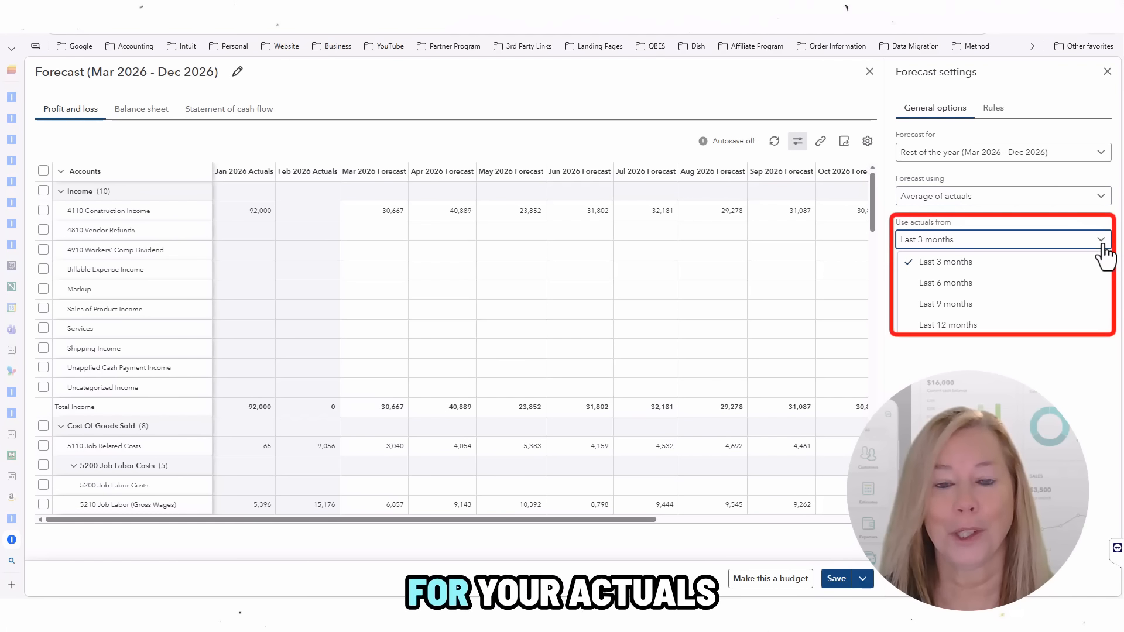
left_click(993, 111)
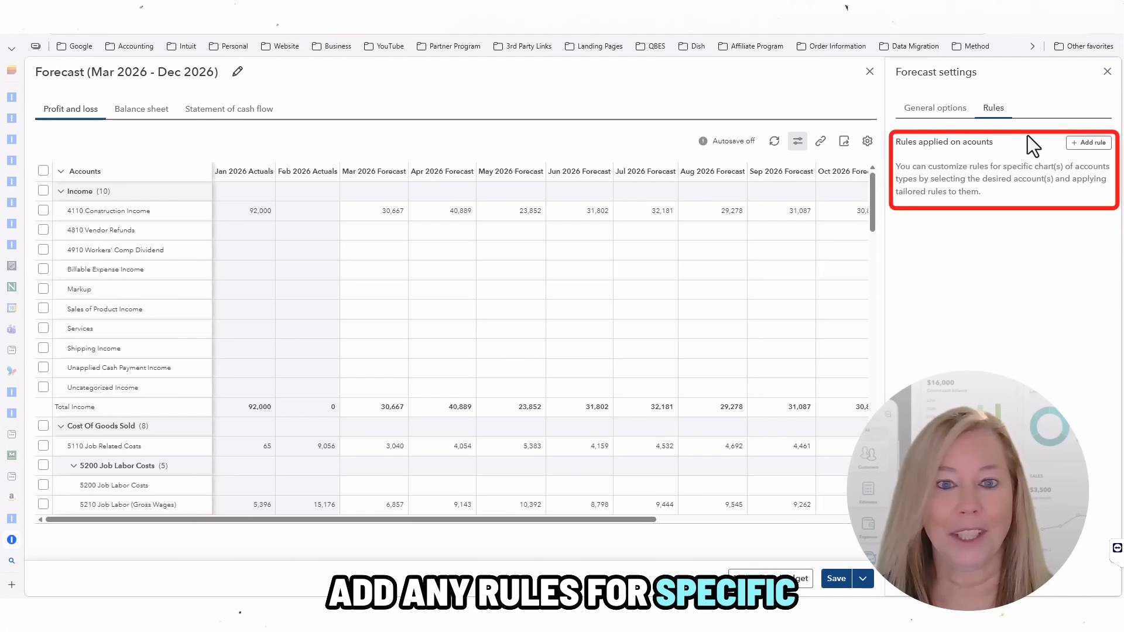
left_click(1090, 143)
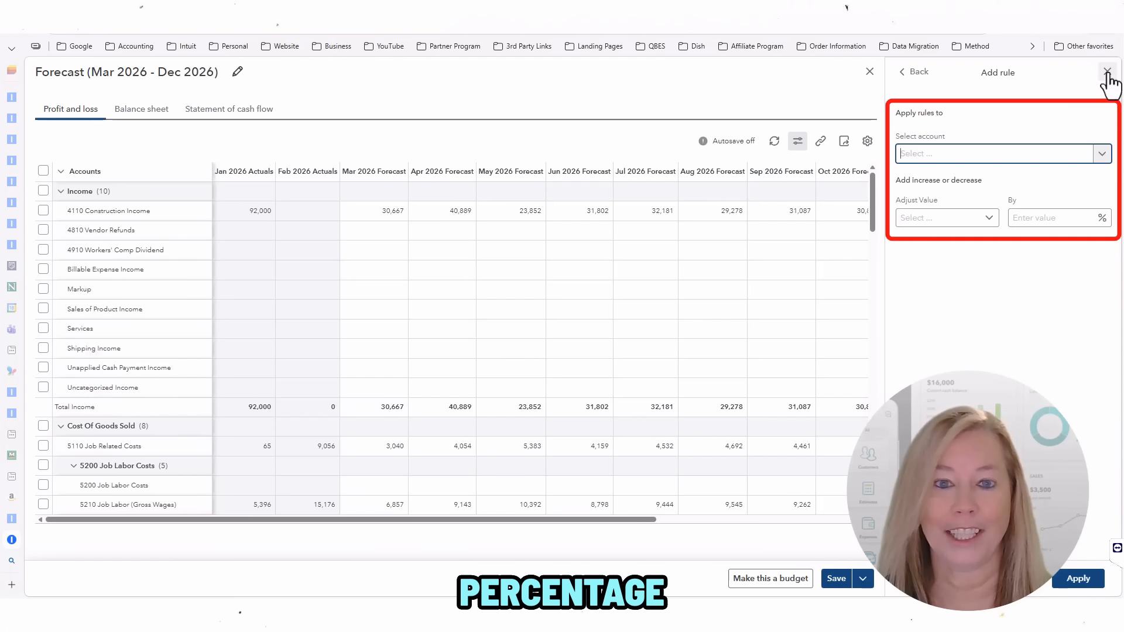
left_click(905, 77)
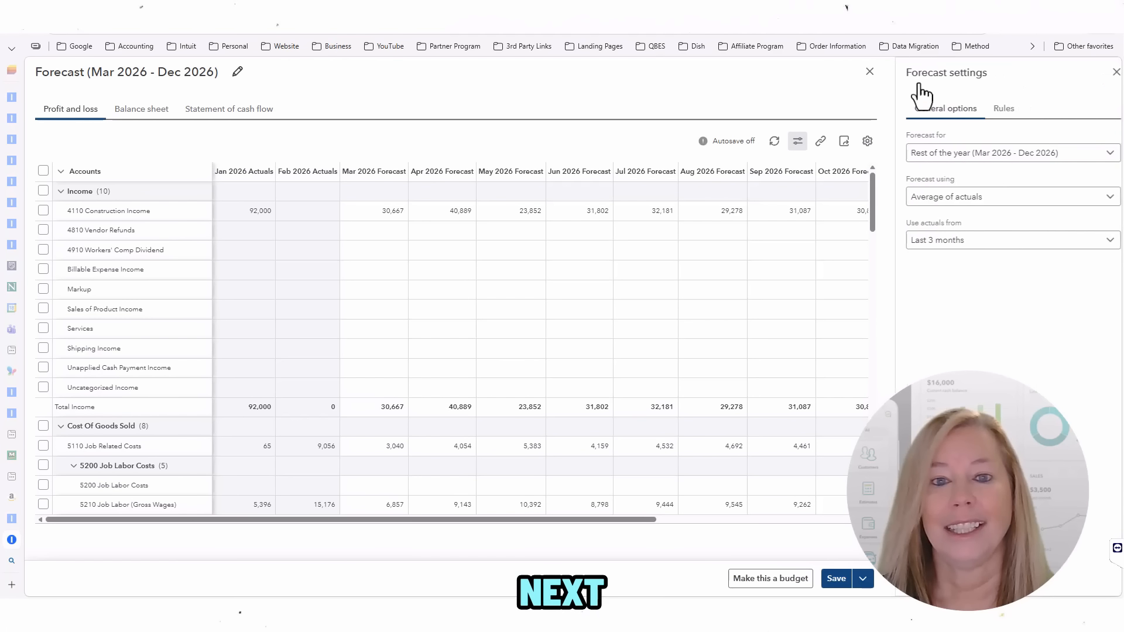
left_click(1108, 71)
Step: In account linking, keep 1110 Company Checking Account as the primary cash account
left_click(1046, 145)
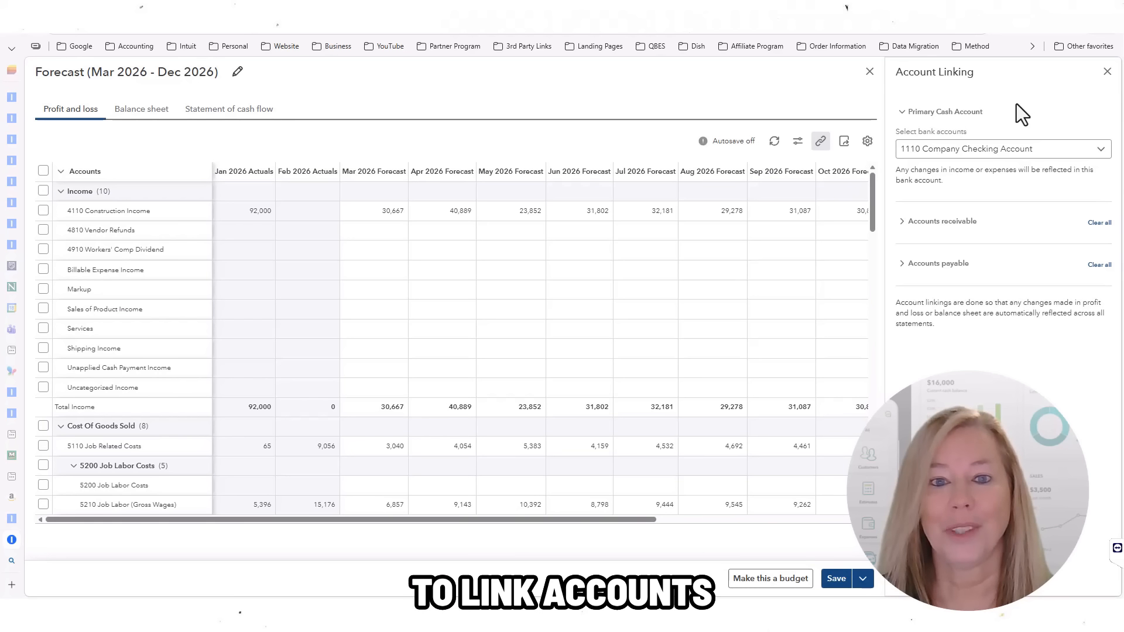
left_click(1101, 150)
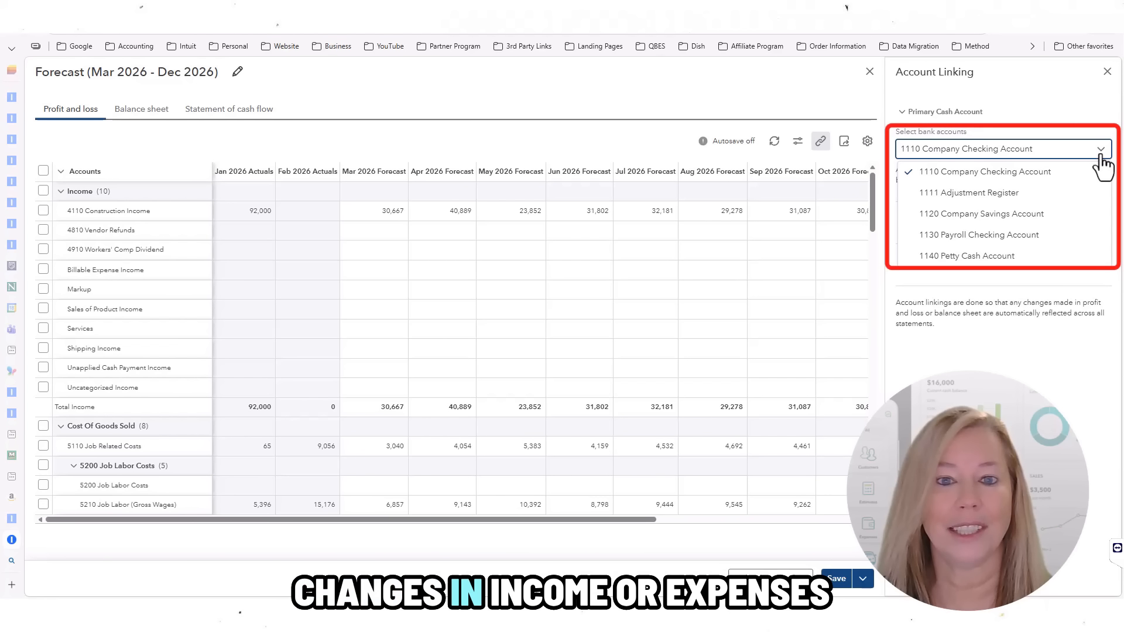
left_click(1100, 157)
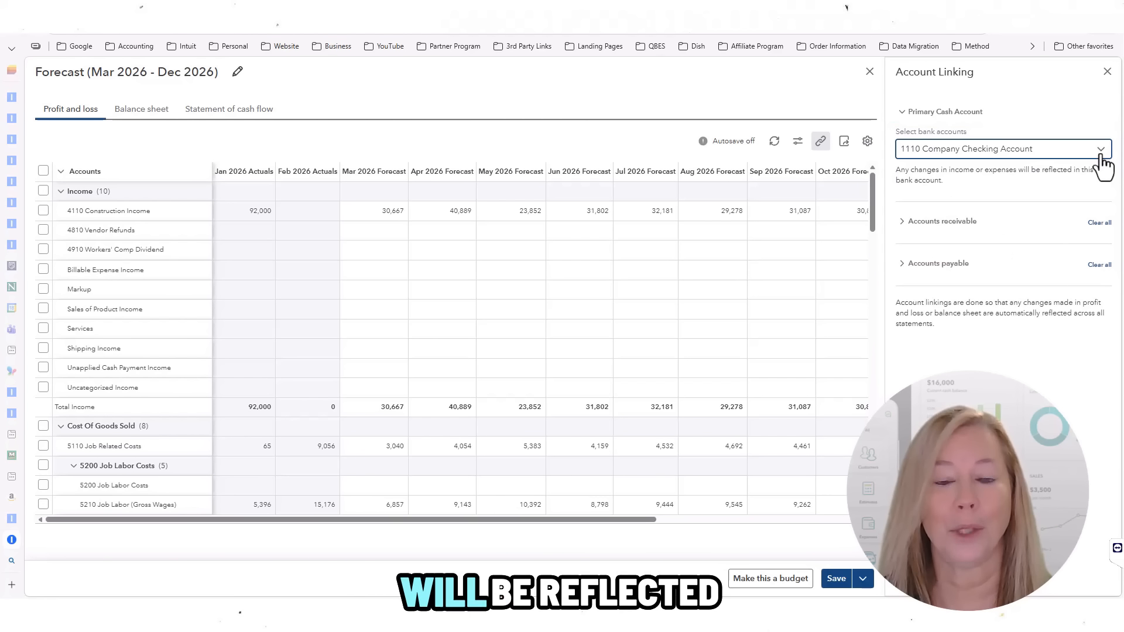
Step: Link receivables to 1210 Accounts Receivable at 30% and 30 days, tied to 4110 Construction Income
left_click(961, 222)
left_click(1103, 259)
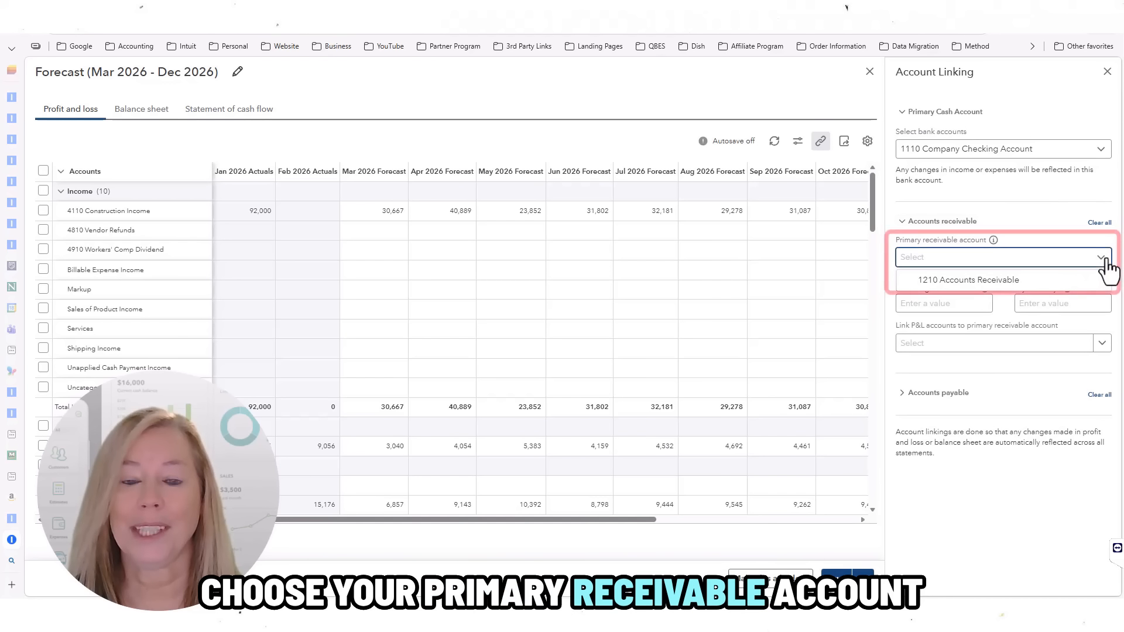
left_click(1018, 283)
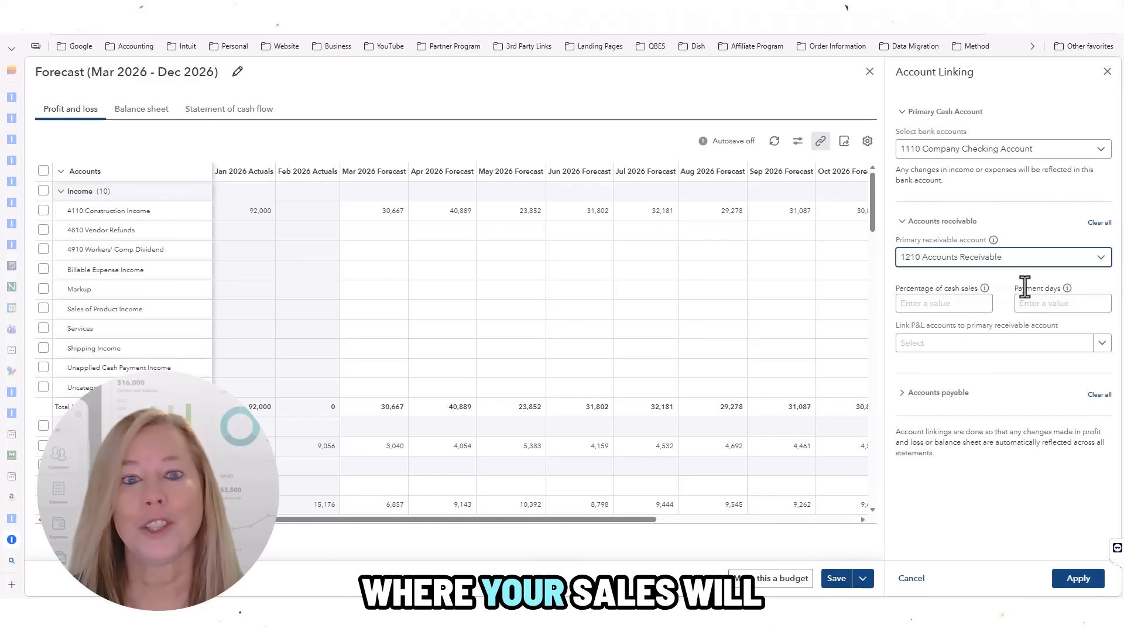
left_click(947, 305)
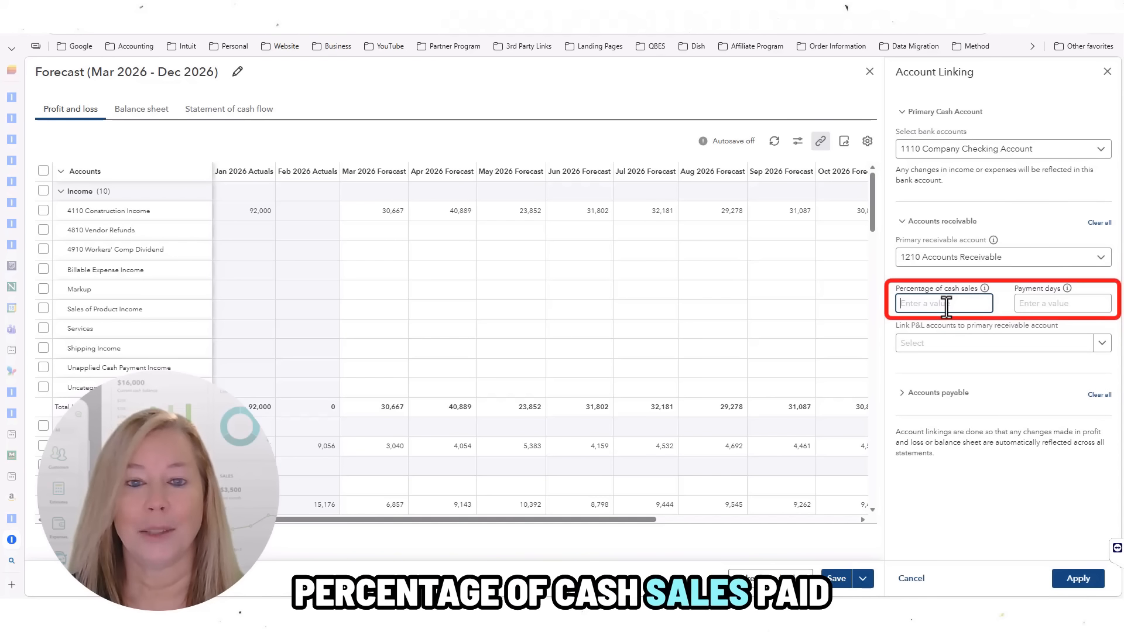
type("30")
key("Tab")
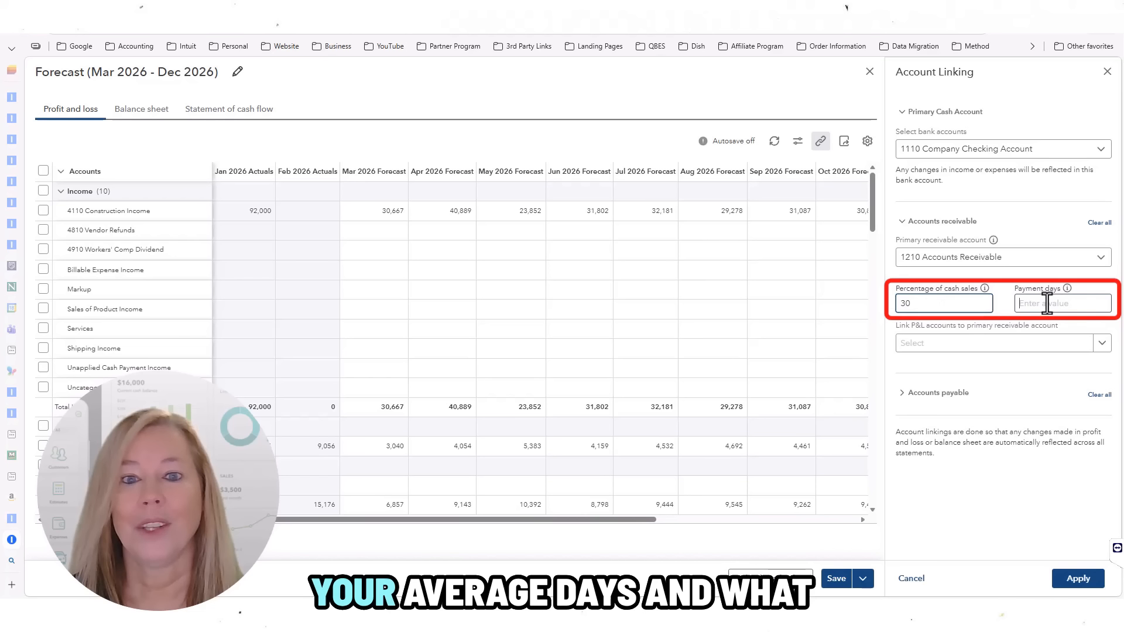
type("30")
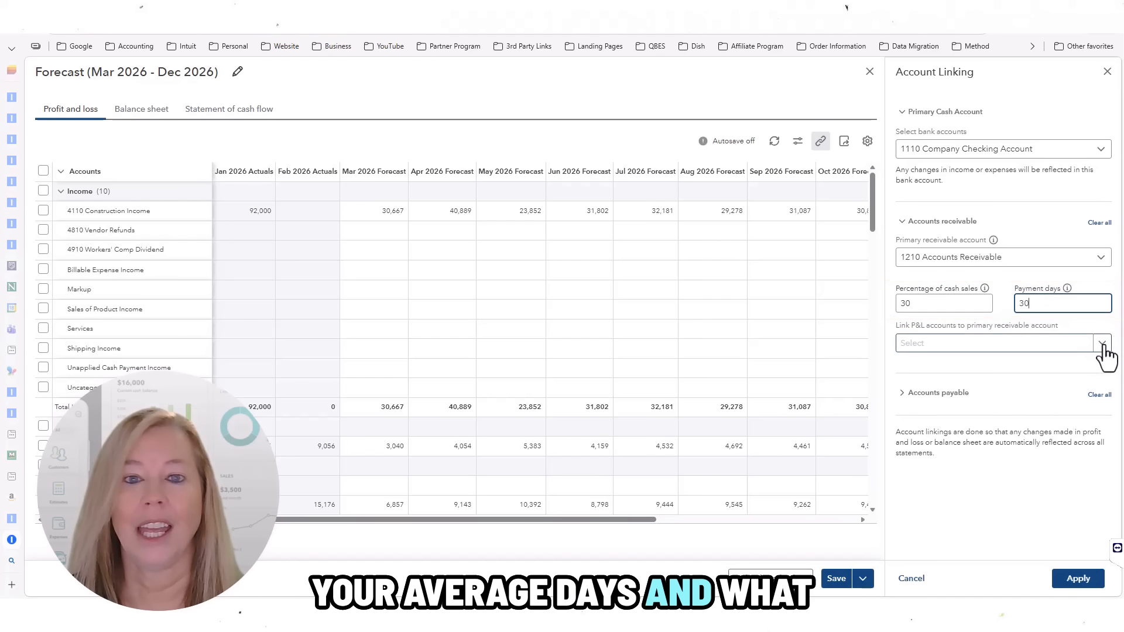
left_click(1104, 346)
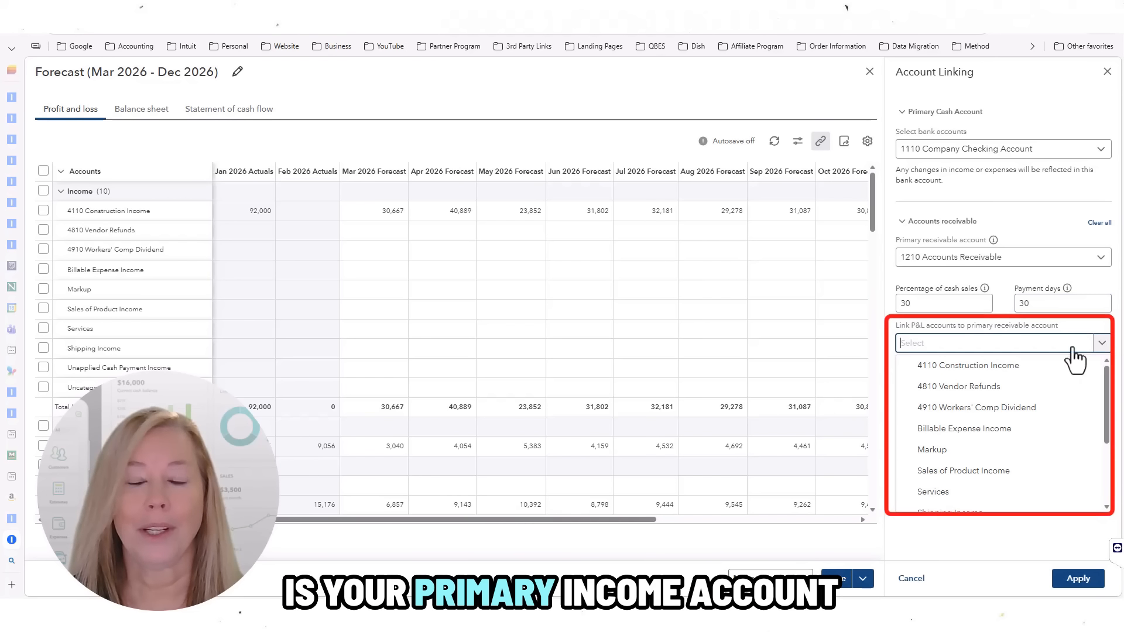
left_click(1000, 368)
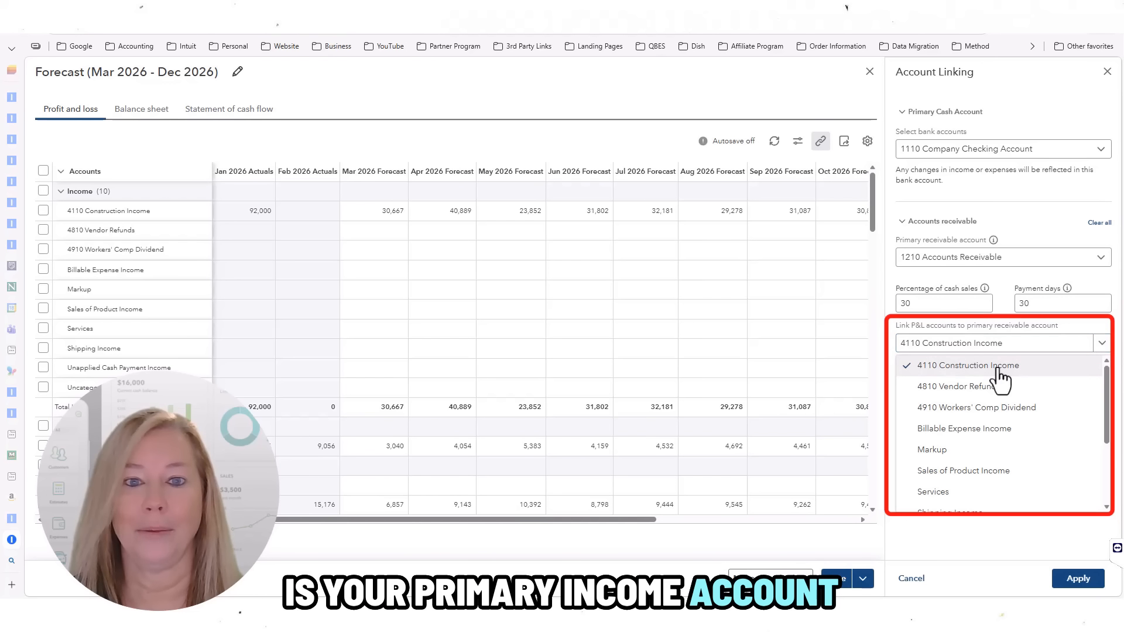
left_click(930, 321)
Step: Link payables to 2010 Accounts Payable with 30 payment days, tied to 6240 Miscellaneous
left_click(935, 403)
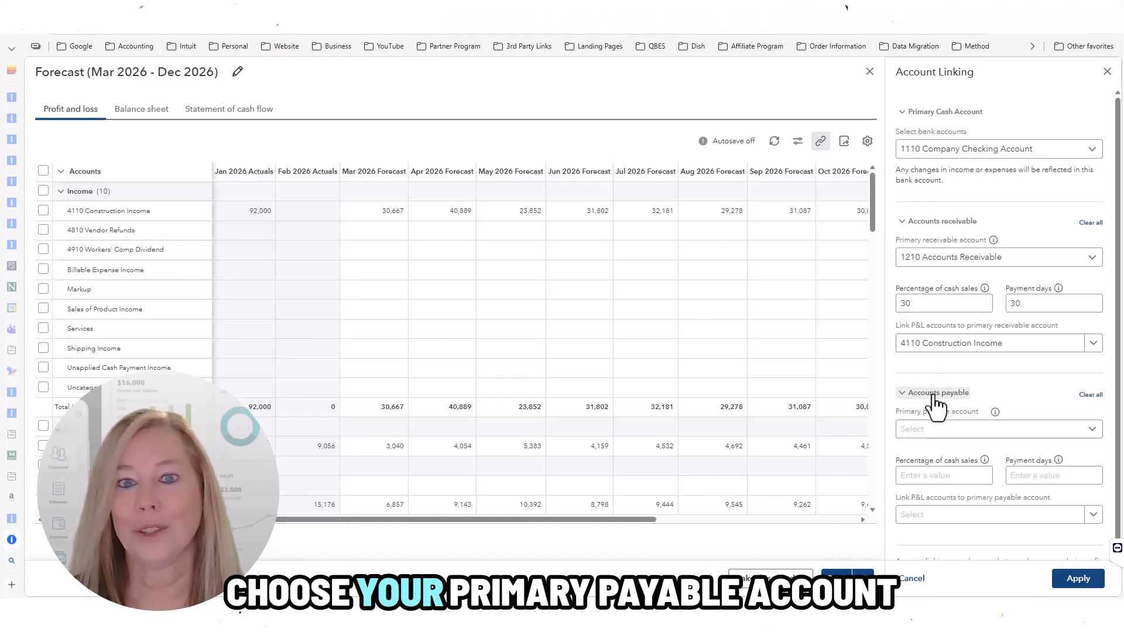
left_click(1003, 433)
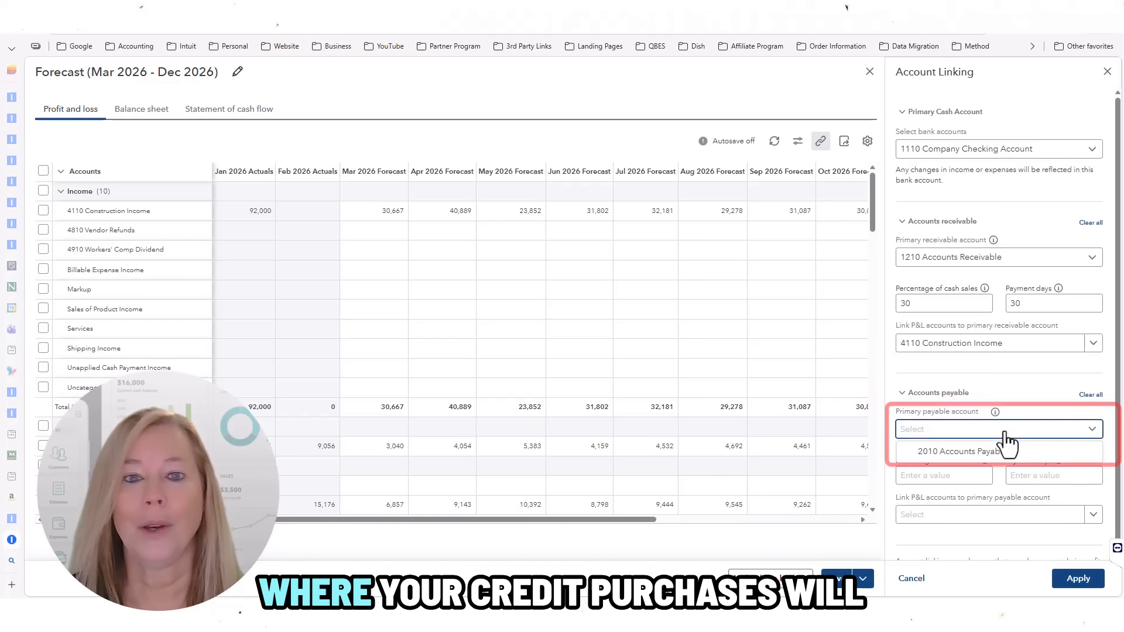
left_click(1003, 456)
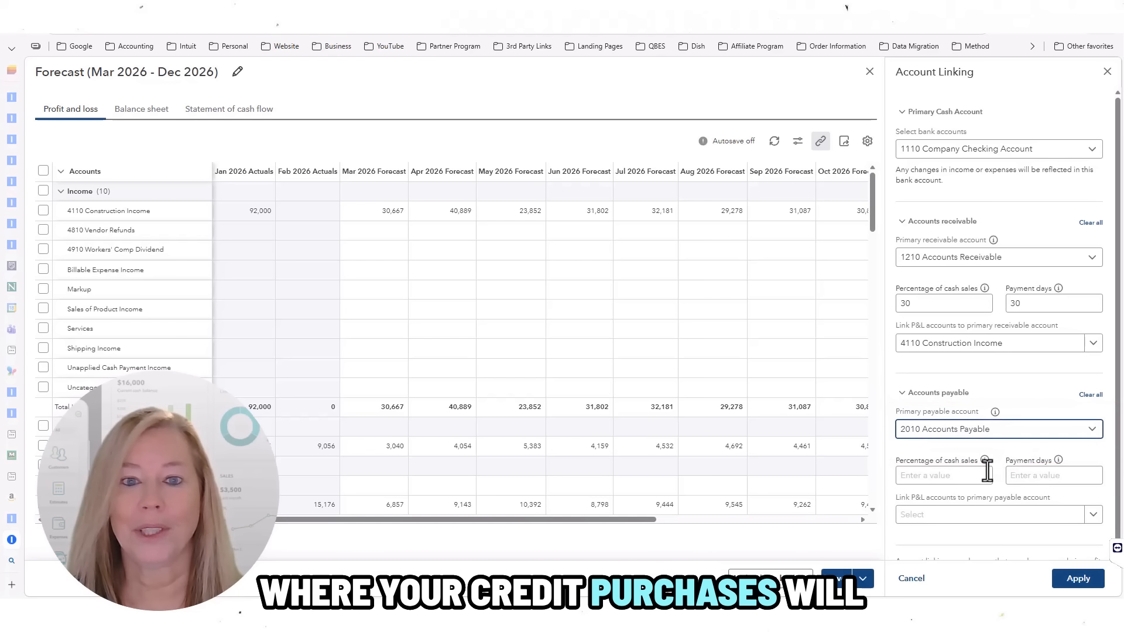
left_click(957, 478)
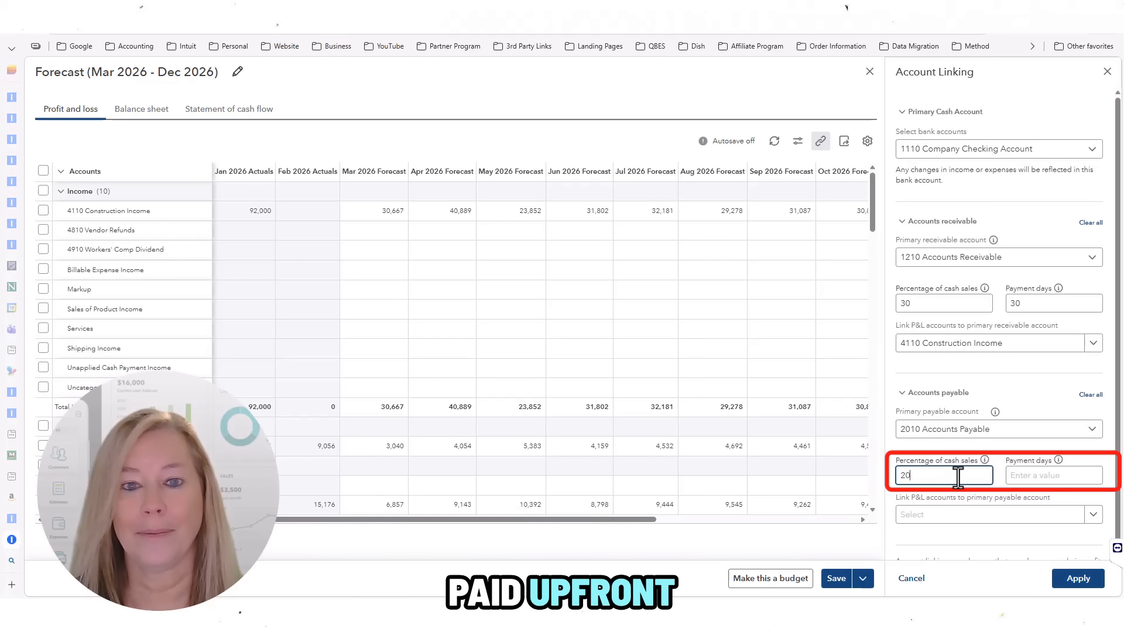
left_click(1019, 477)
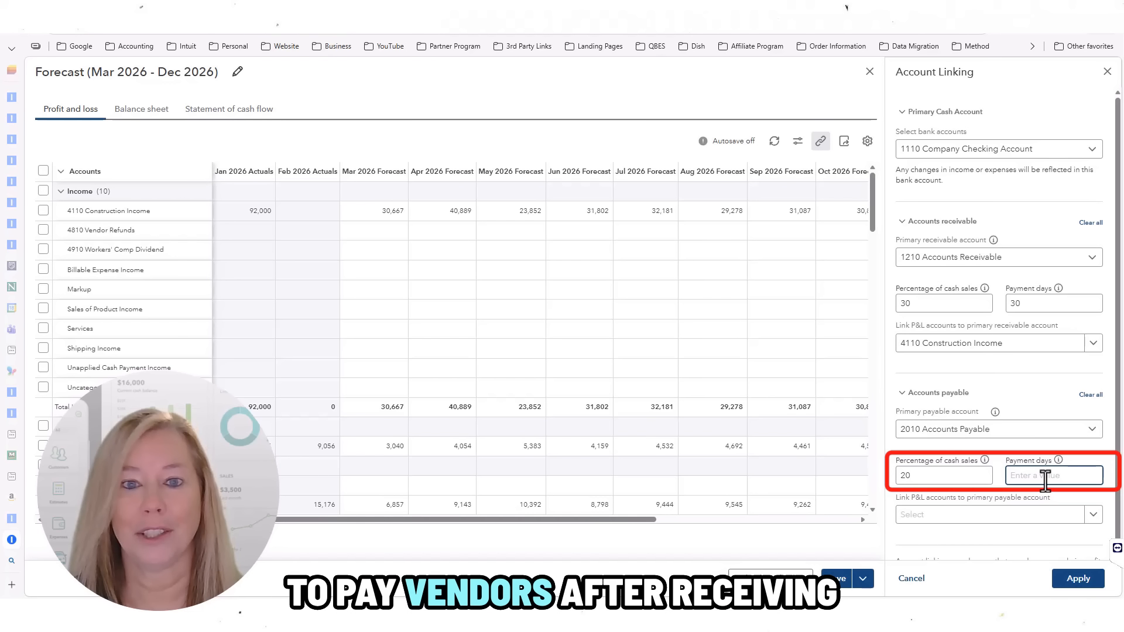
type("30")
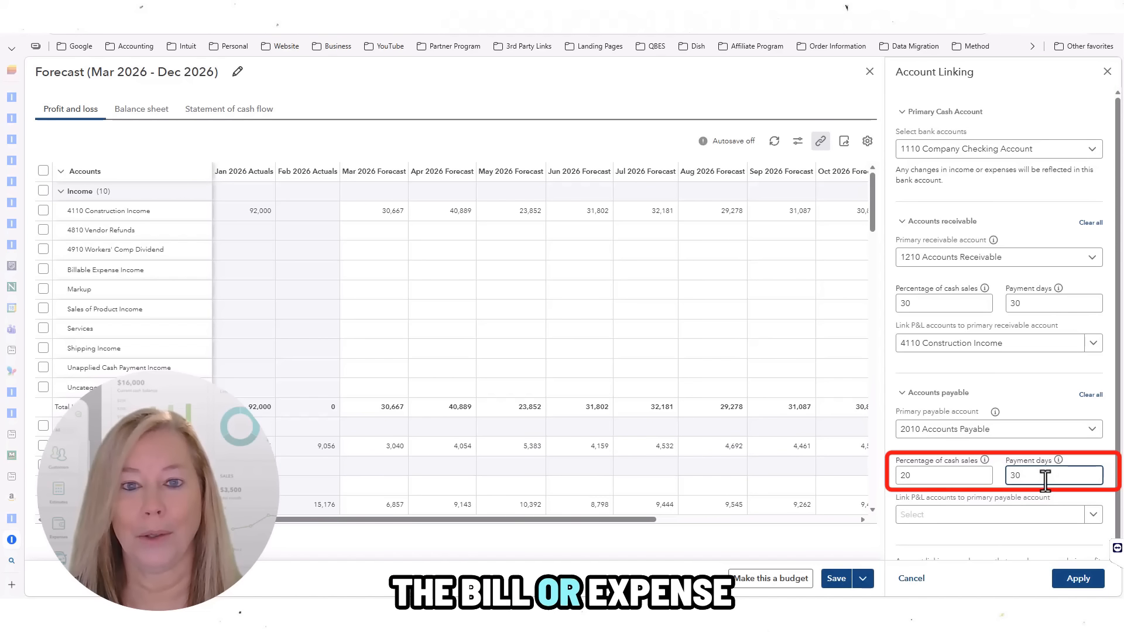
left_click(985, 511)
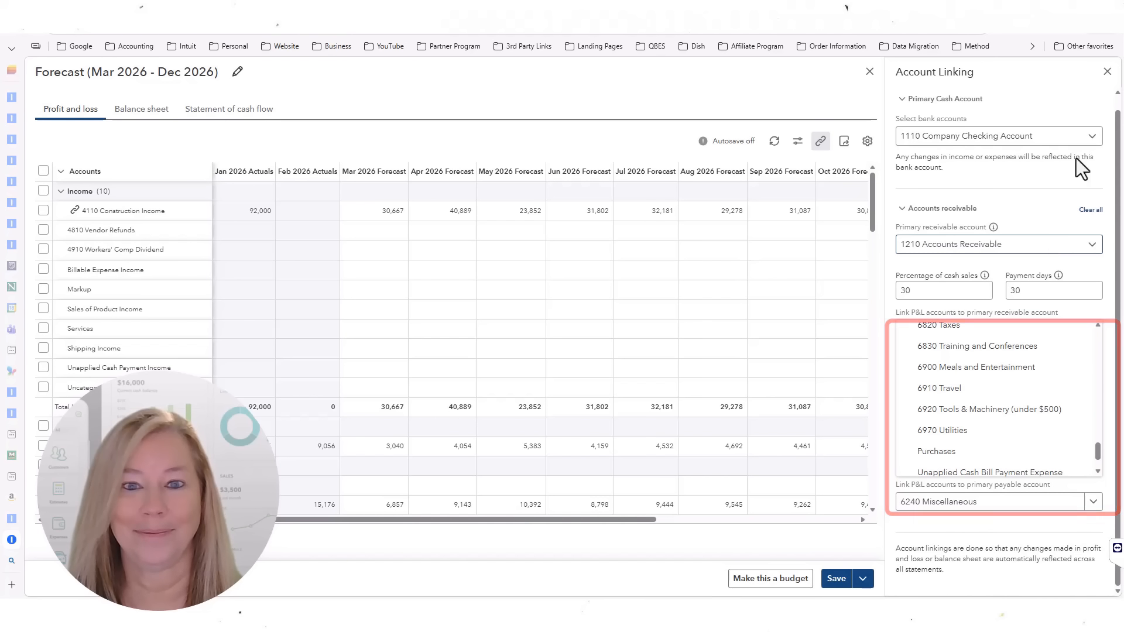
Step: Close account linking, check the Export options, and convert the forecast into a budget
left_click(1107, 72)
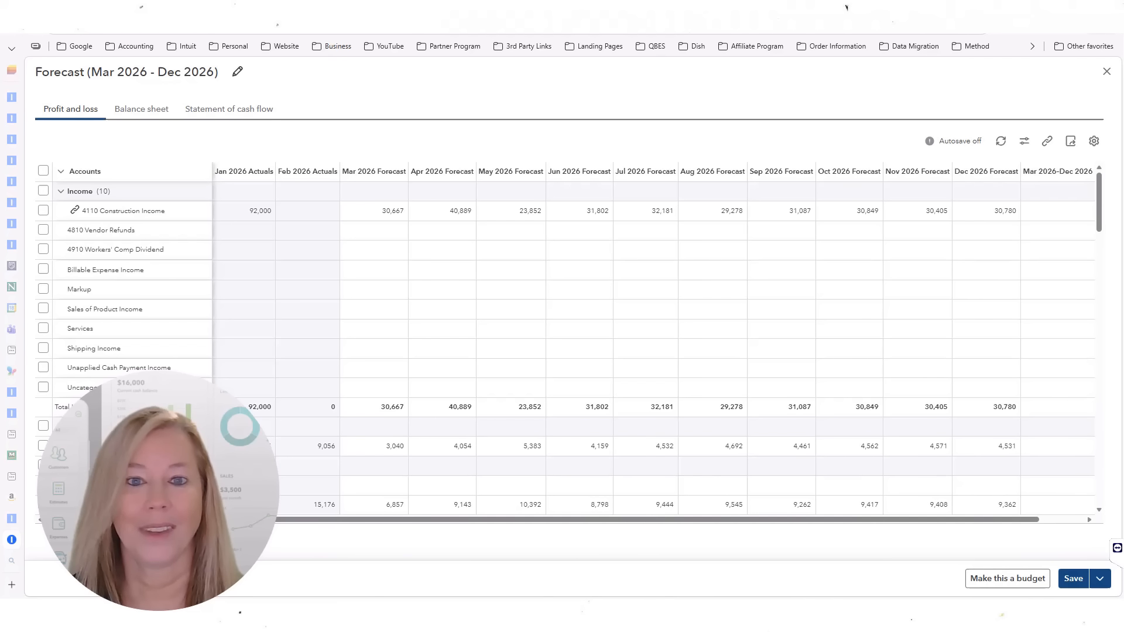
left_click(1071, 144)
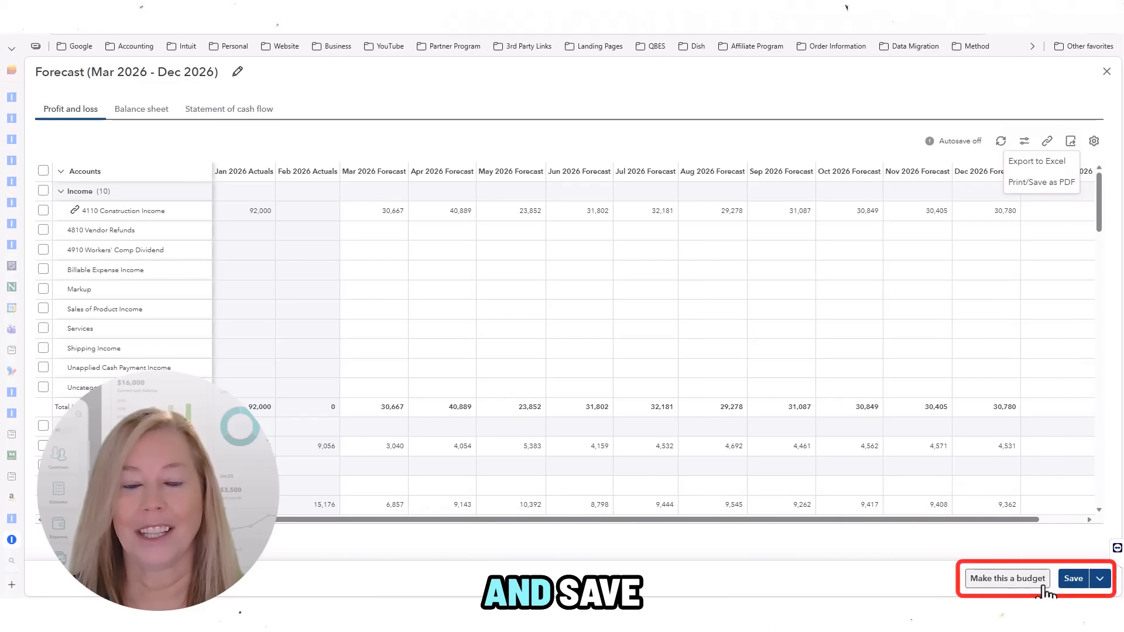
left_click(1015, 586)
left_click(1073, 580)
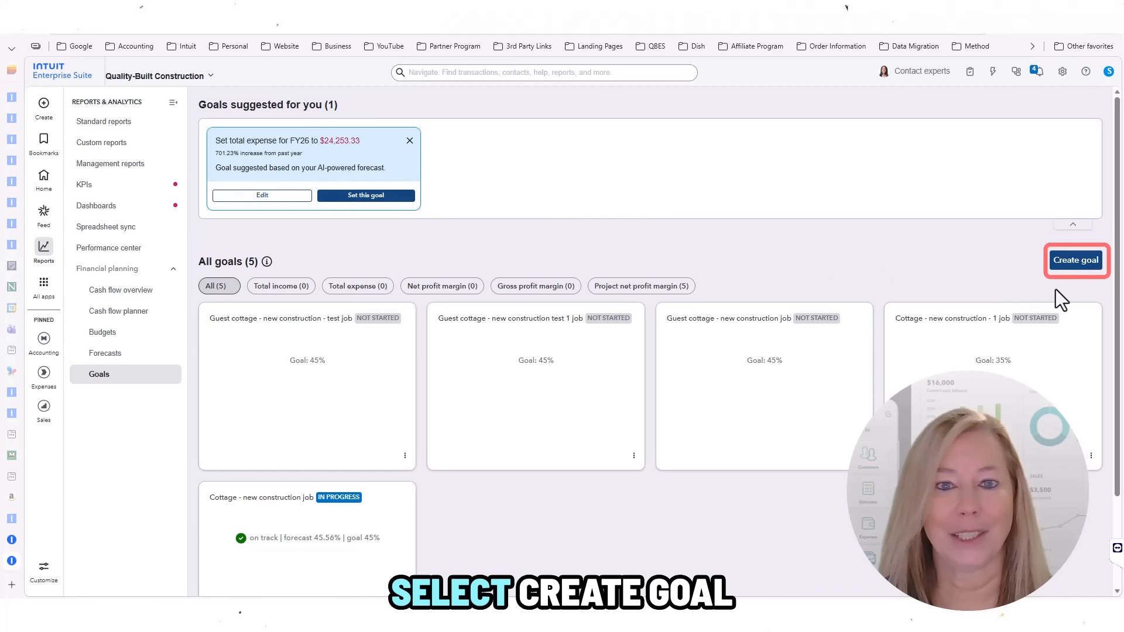
Step: Draft a project goal for Cottage - New Construction and begin entering its net profit margin target
left_click(1082, 265)
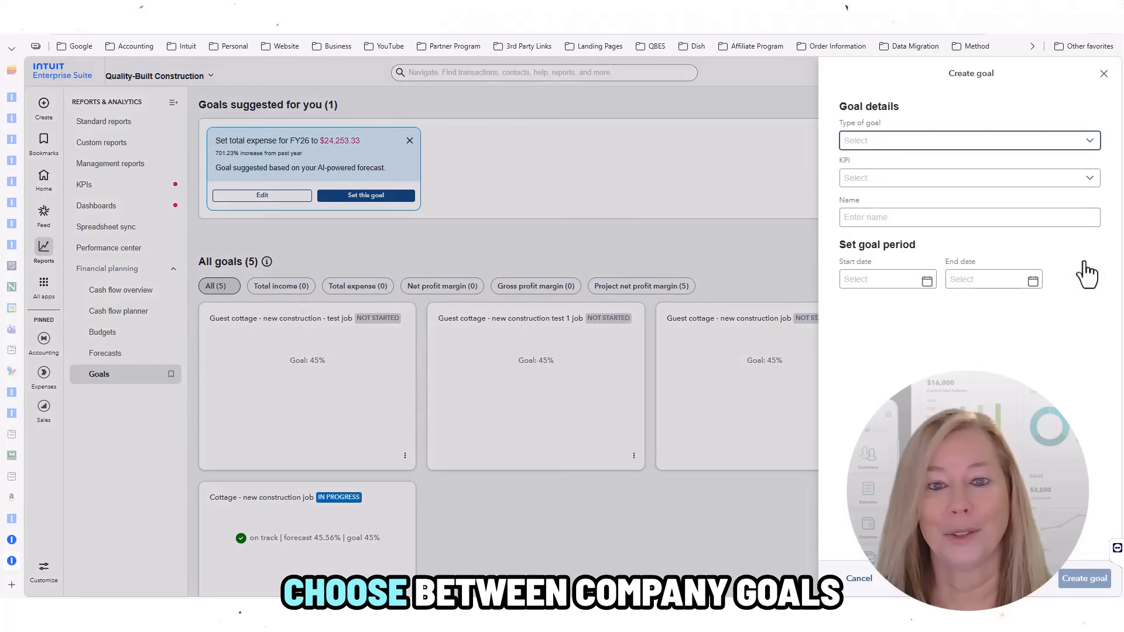
left_click(1090, 144)
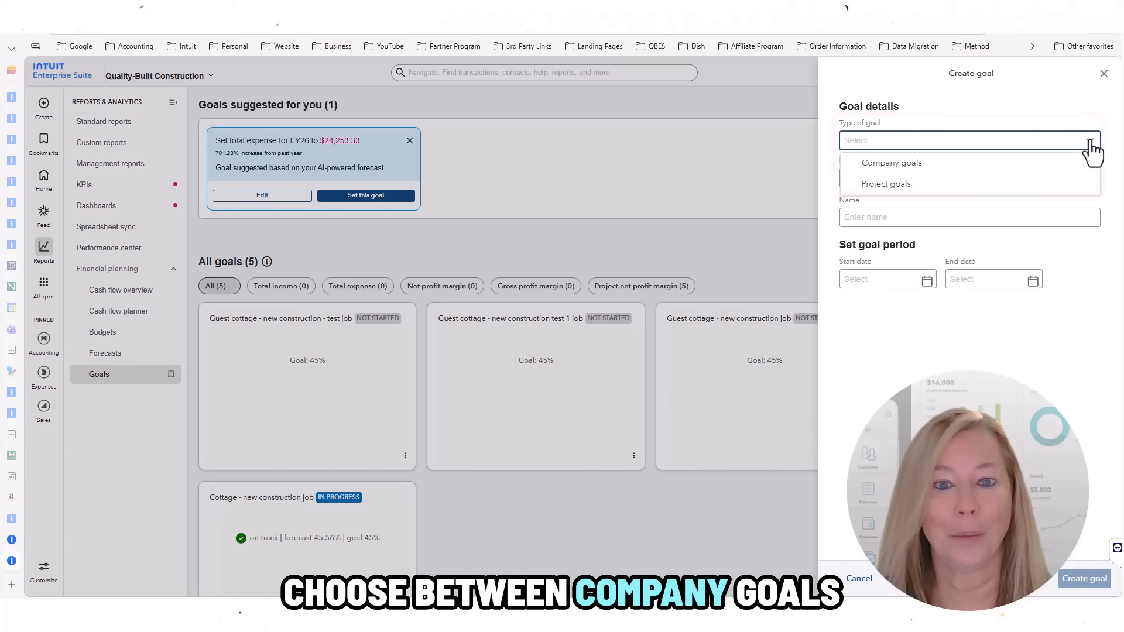
left_click(993, 186)
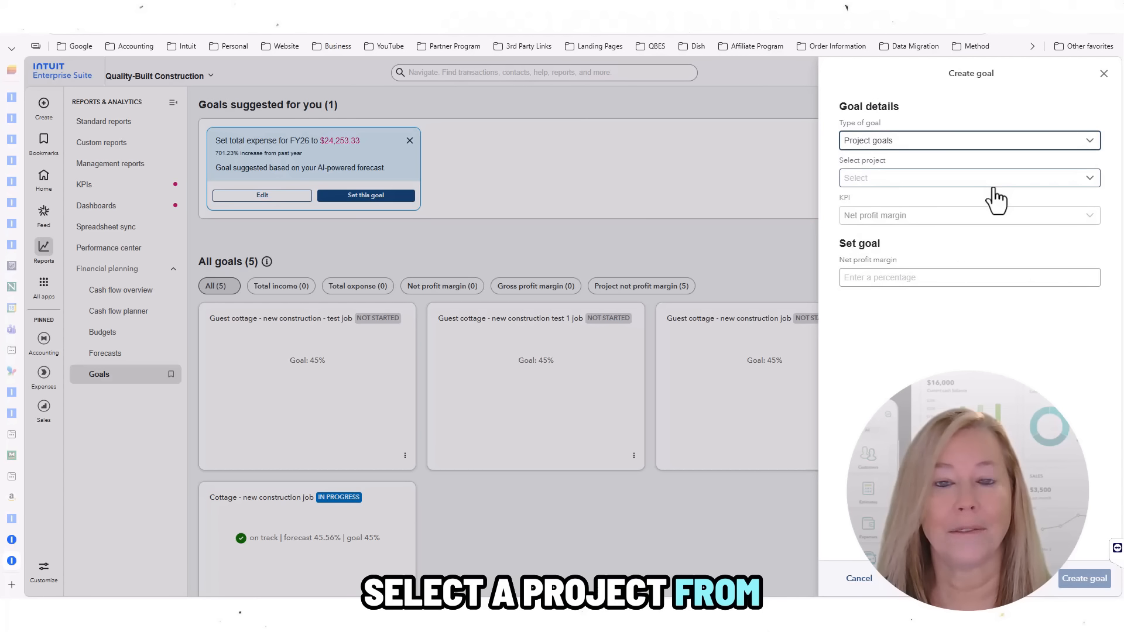
left_click(1090, 181)
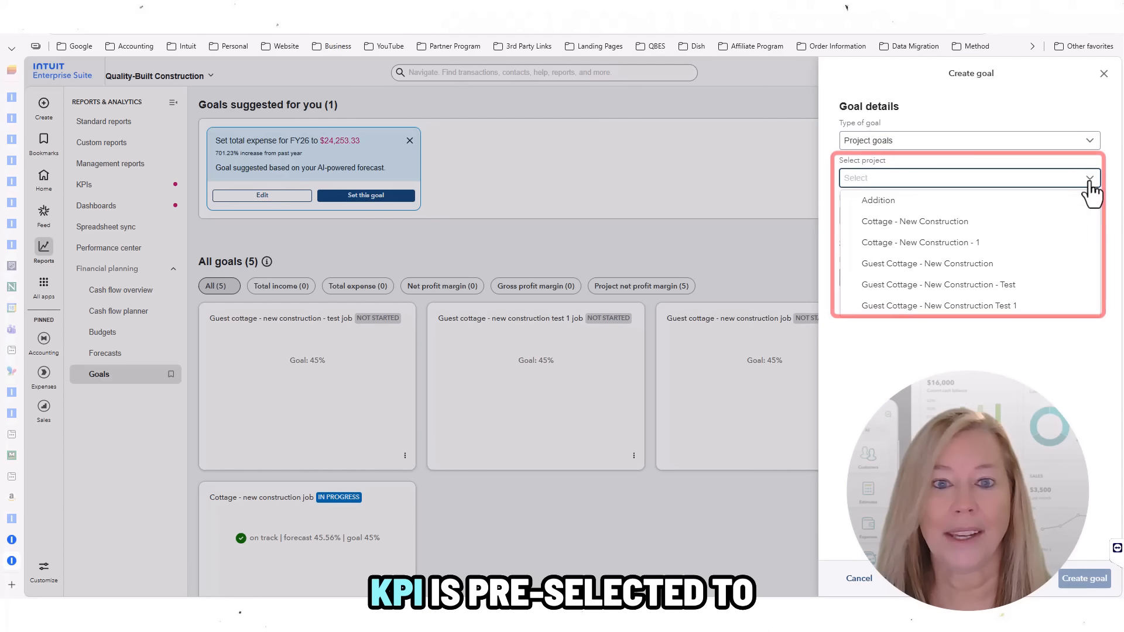
left_click(1026, 224)
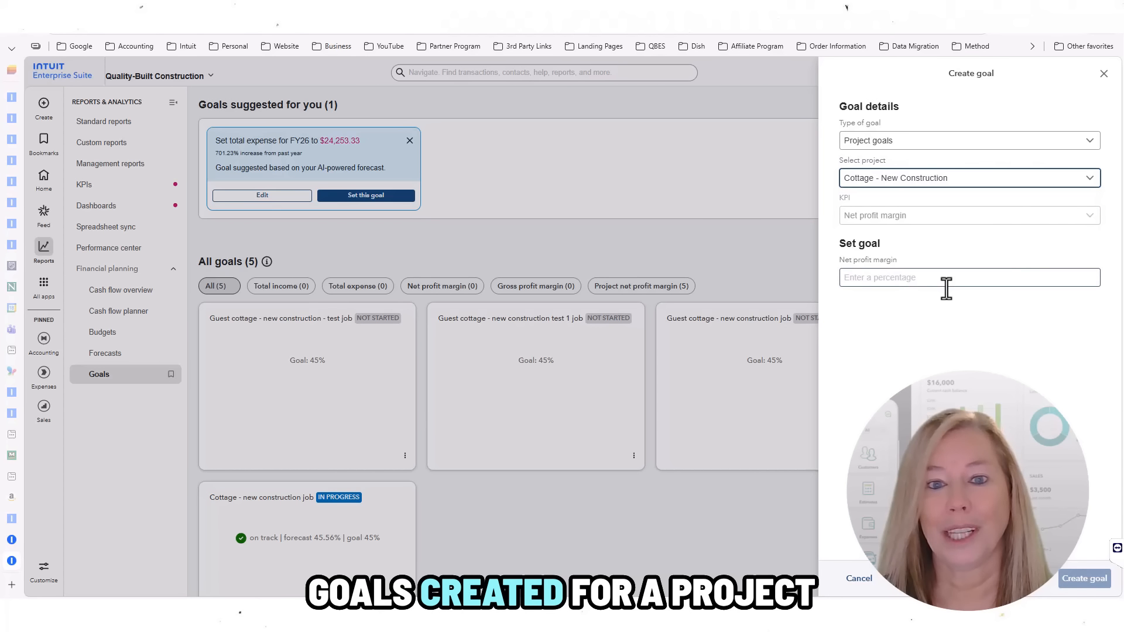
left_click(888, 279)
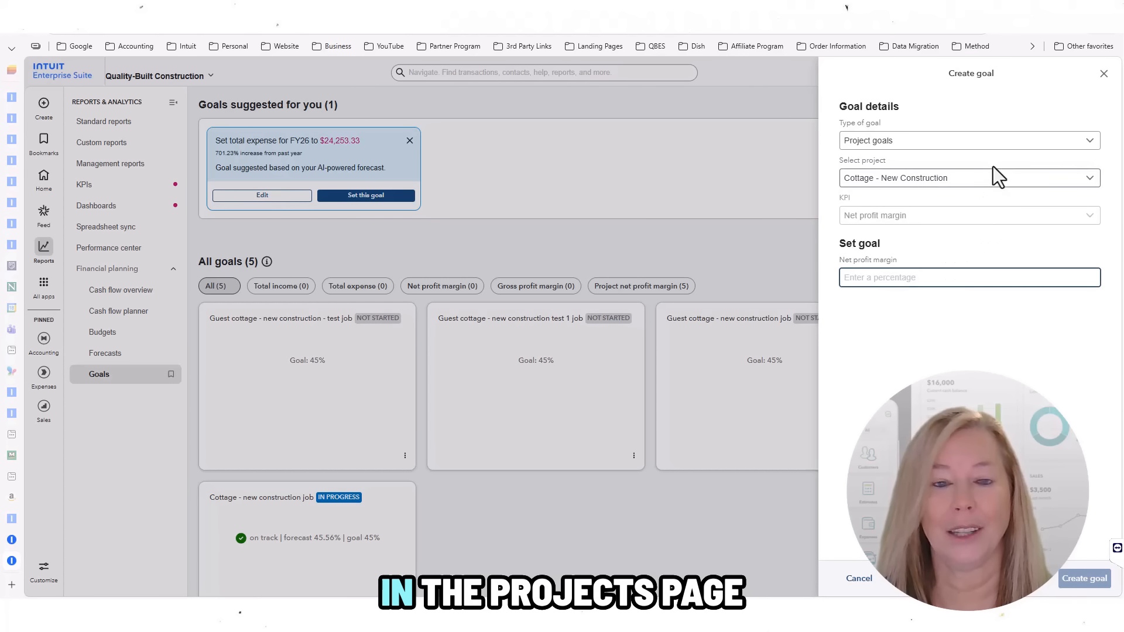
Step: Switch to a company goal named 'Guest Cottage' tracking gross profit margin
left_click(975, 145)
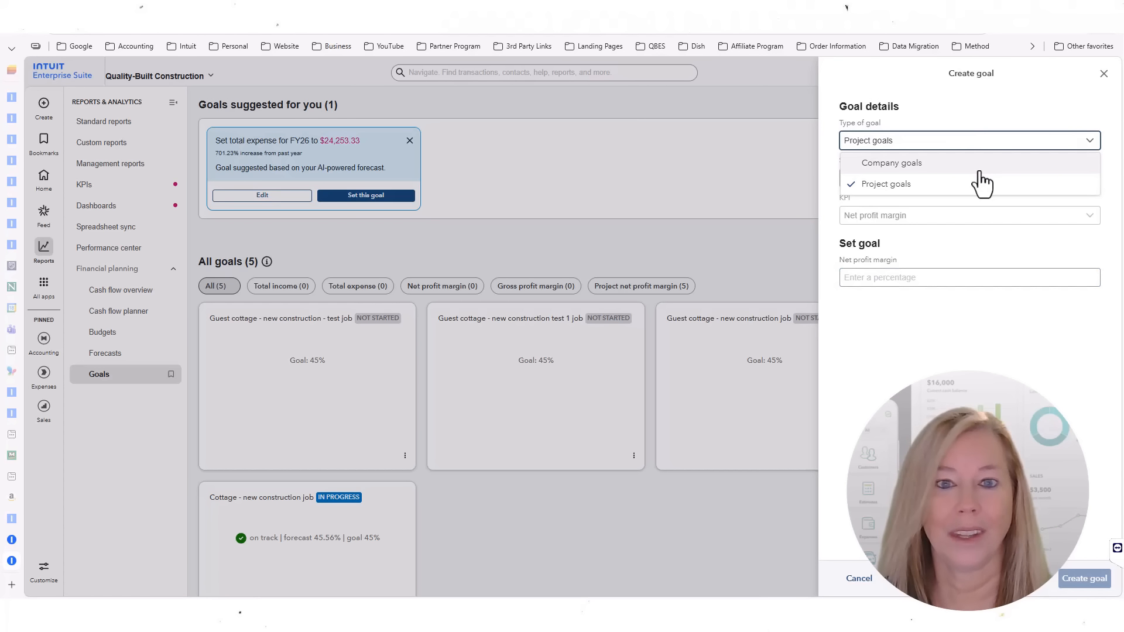
left_click(1035, 167)
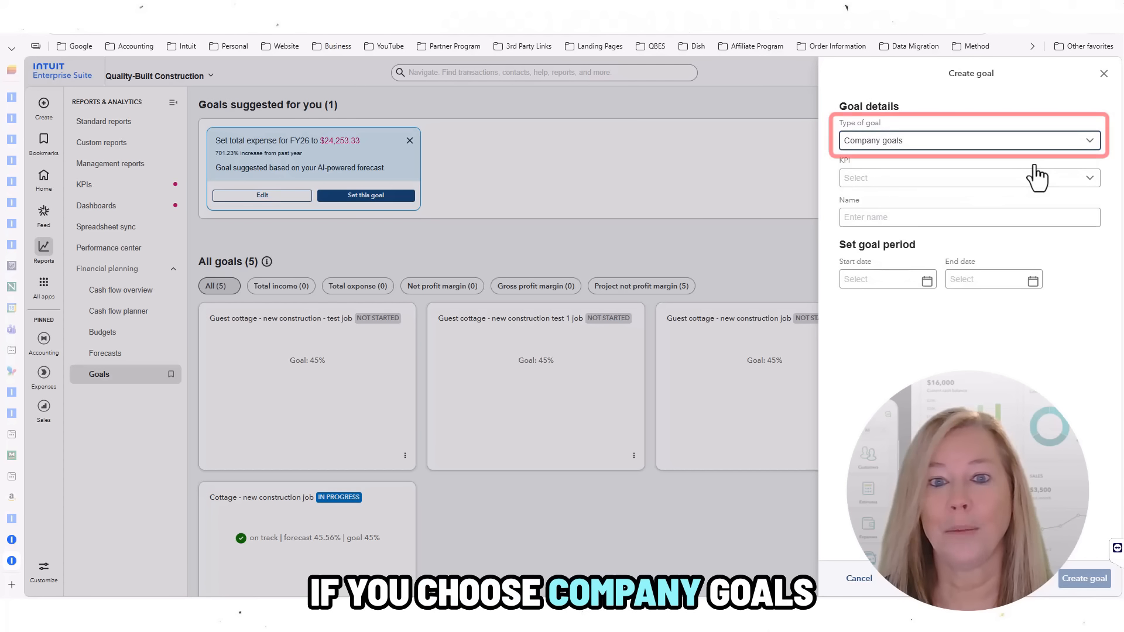
left_click(1087, 180)
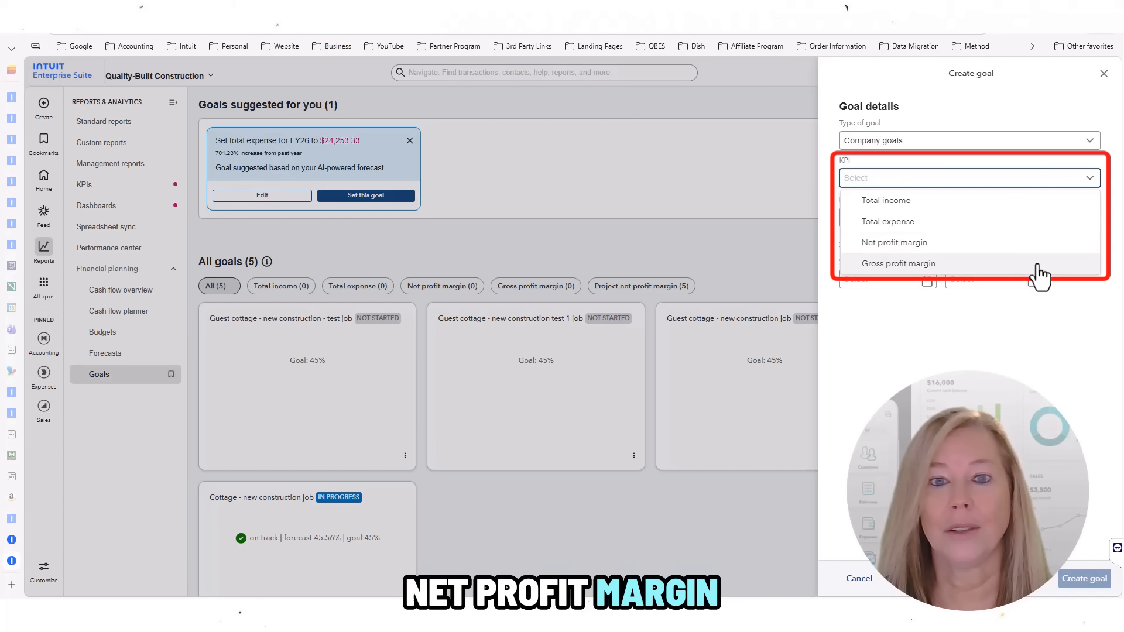
left_click(1038, 266)
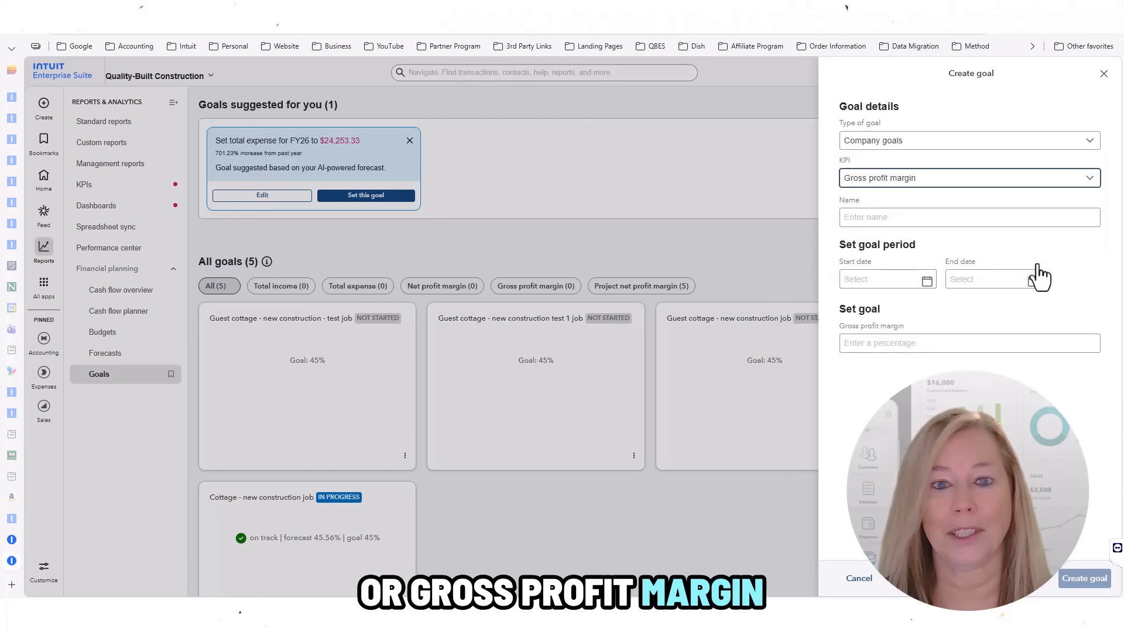
left_click(861, 217)
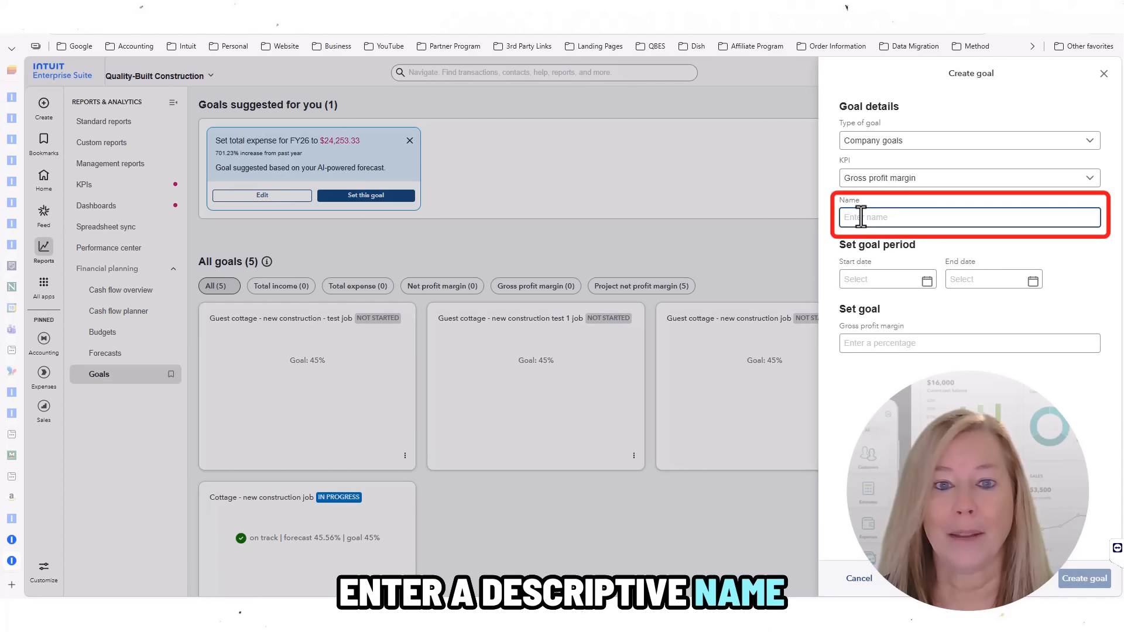
type("Guest Cottage")
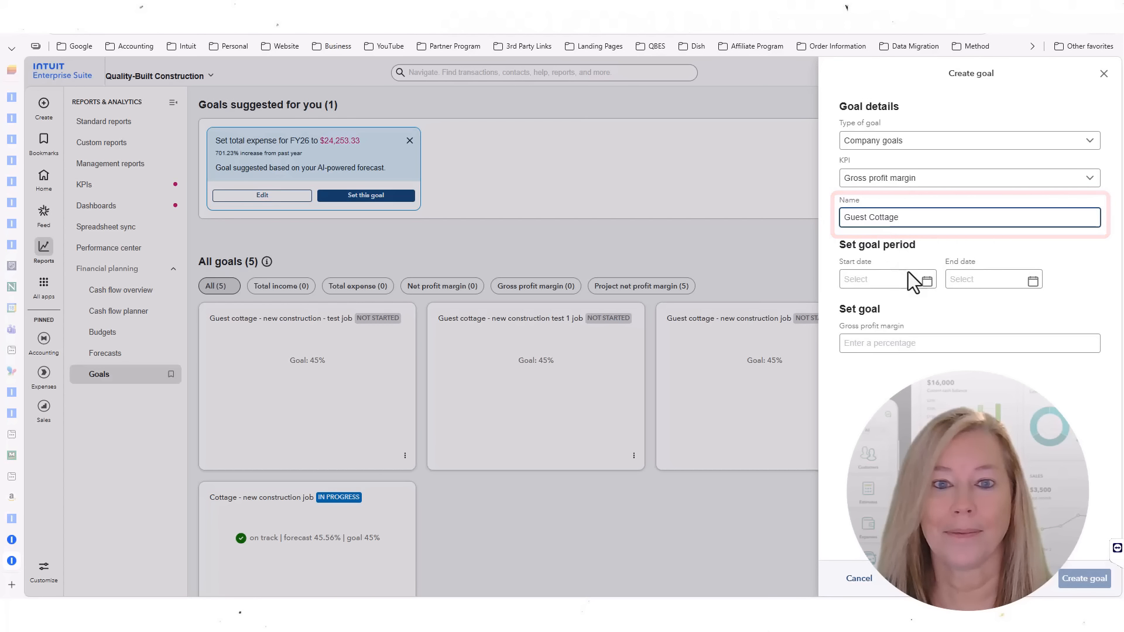
Step: Set the goal period Mar 2026 to Feb 2123 with a 45% target and create it
left_click(928, 283)
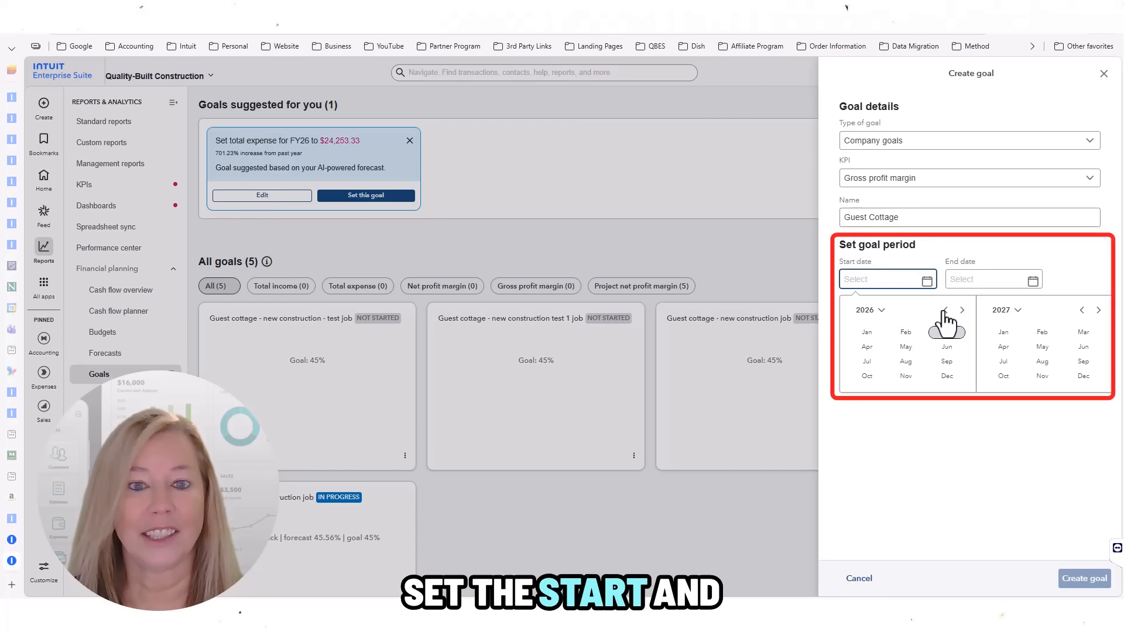
left_click(947, 334)
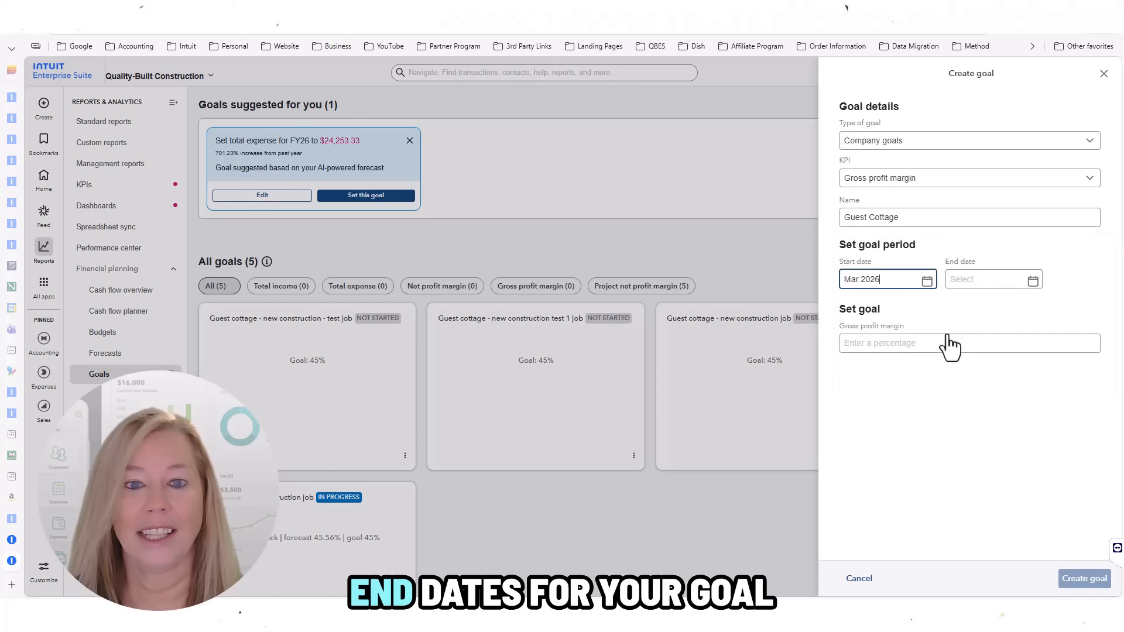
left_click(1033, 282)
left_click(832, 345)
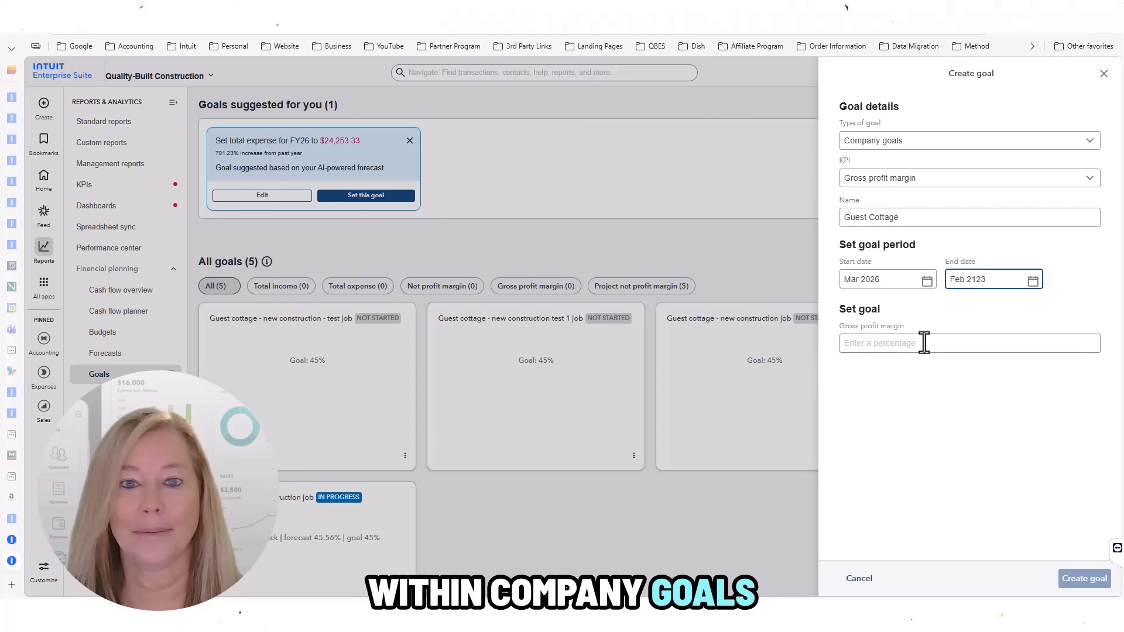
left_click(923, 343)
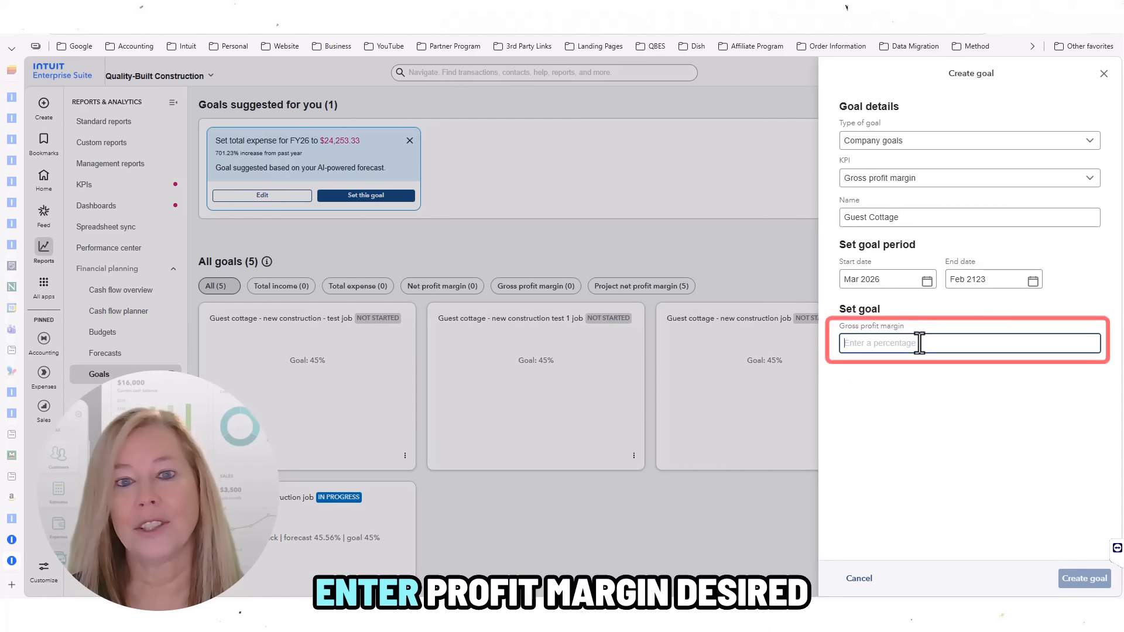
type("4")
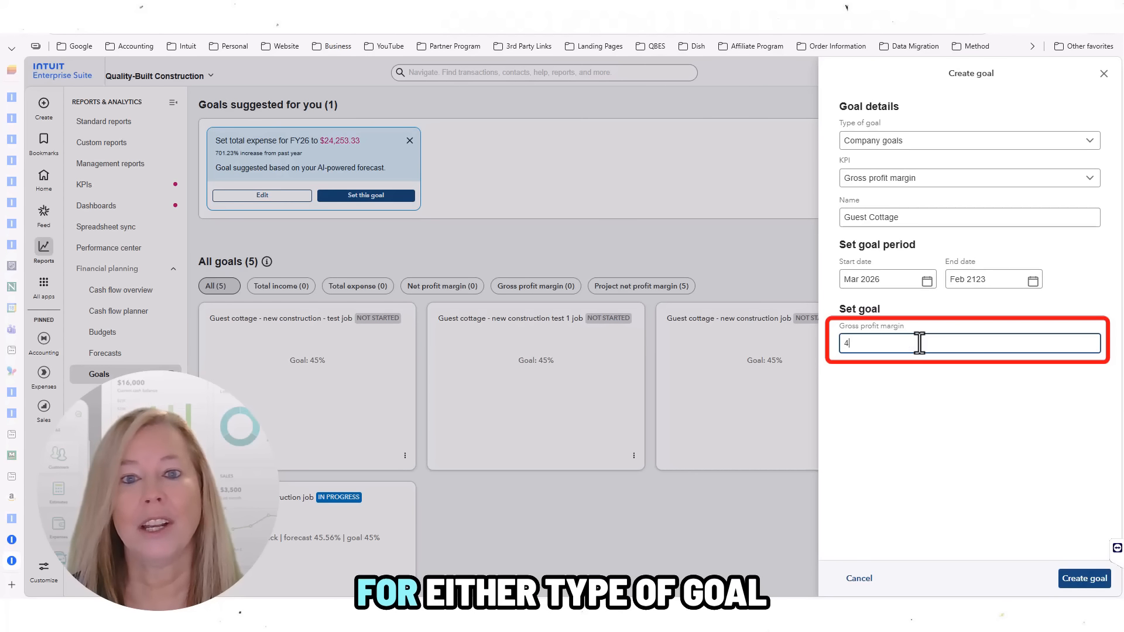
type("5")
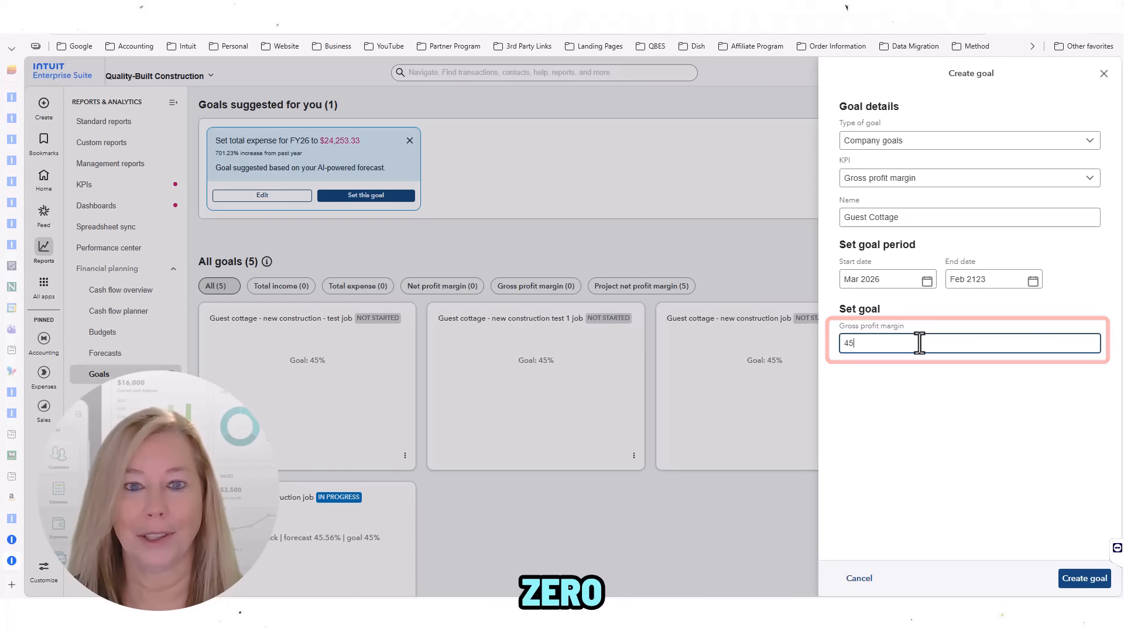
left_click(1080, 580)
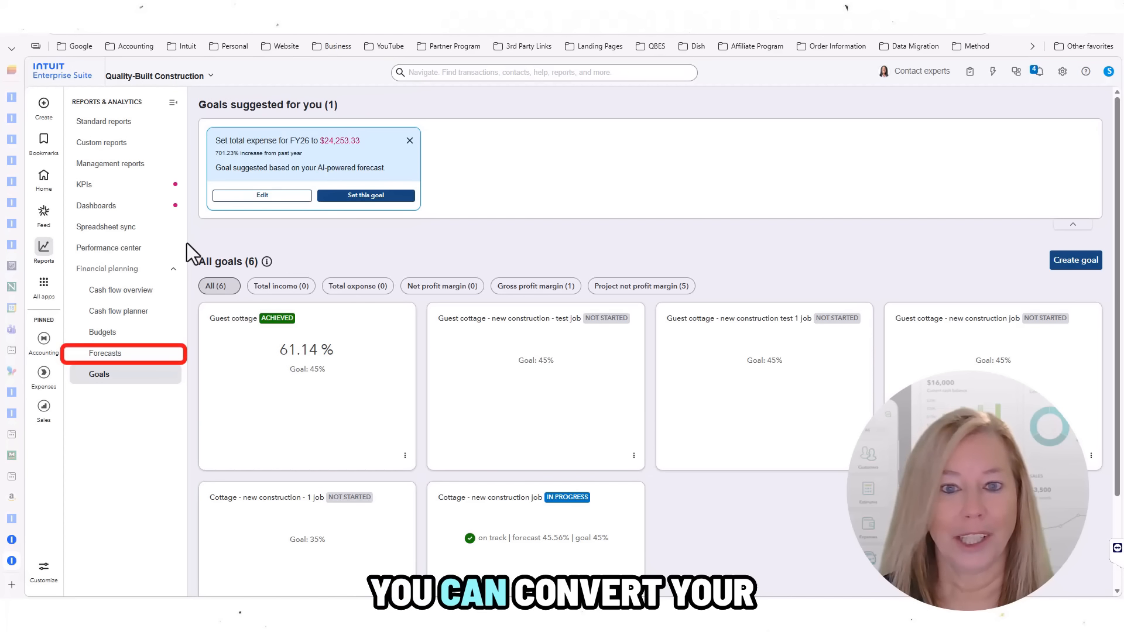
Step: Convert the Mar 2026 – Feb 2028 AI forecast into the FY 2026 Profit and Loss budget Budget_FY26_P&L_2
left_click(106, 354)
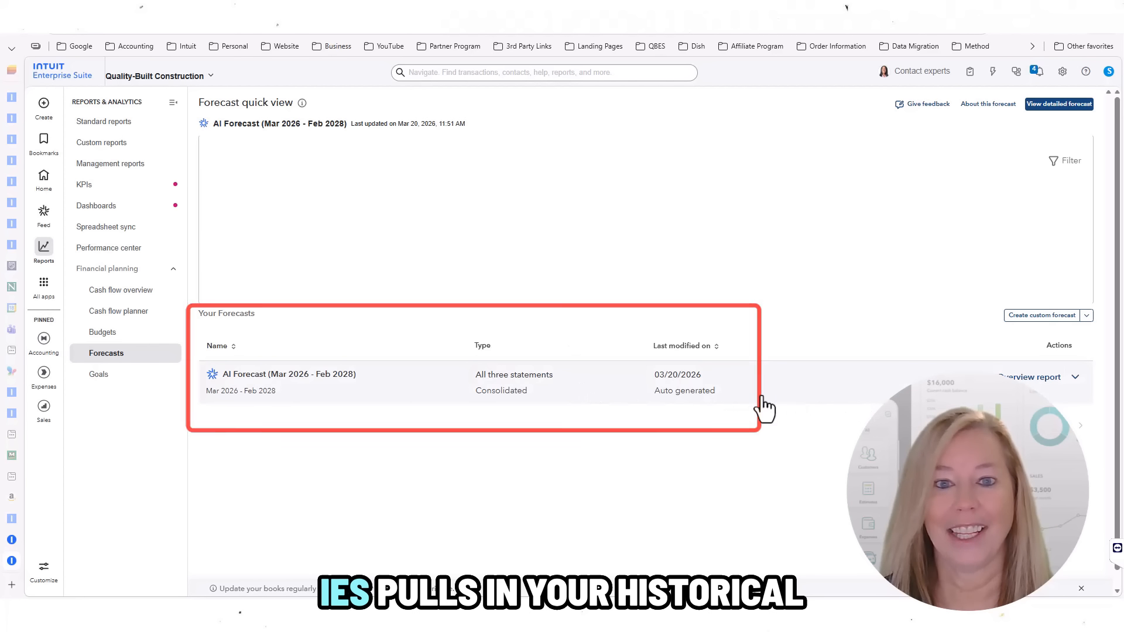
left_click(732, 395)
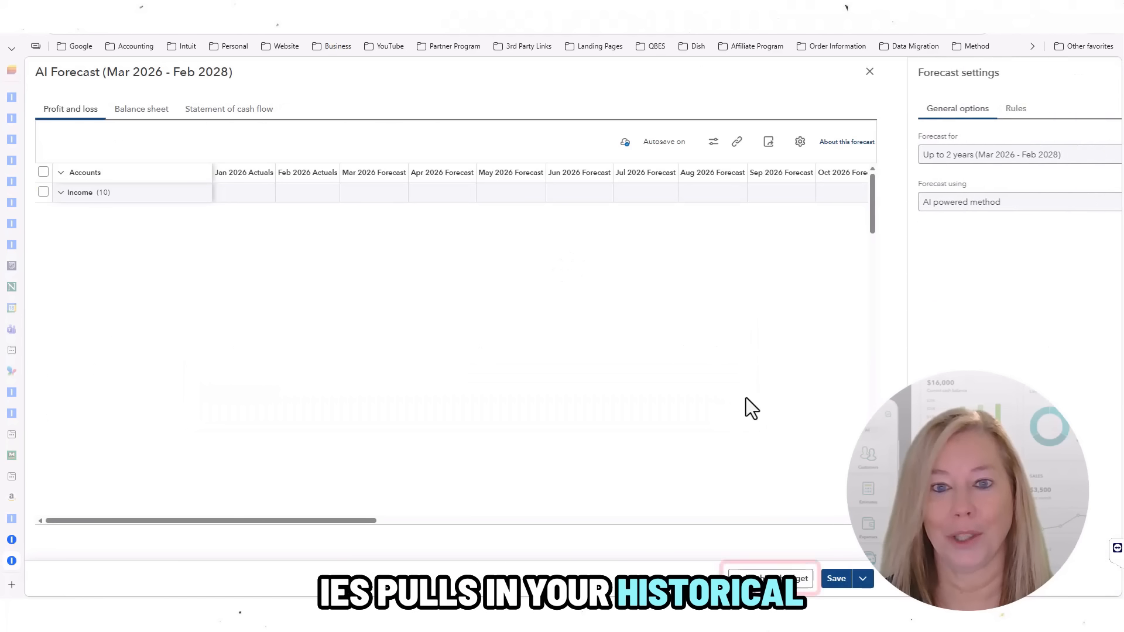
left_click(771, 578)
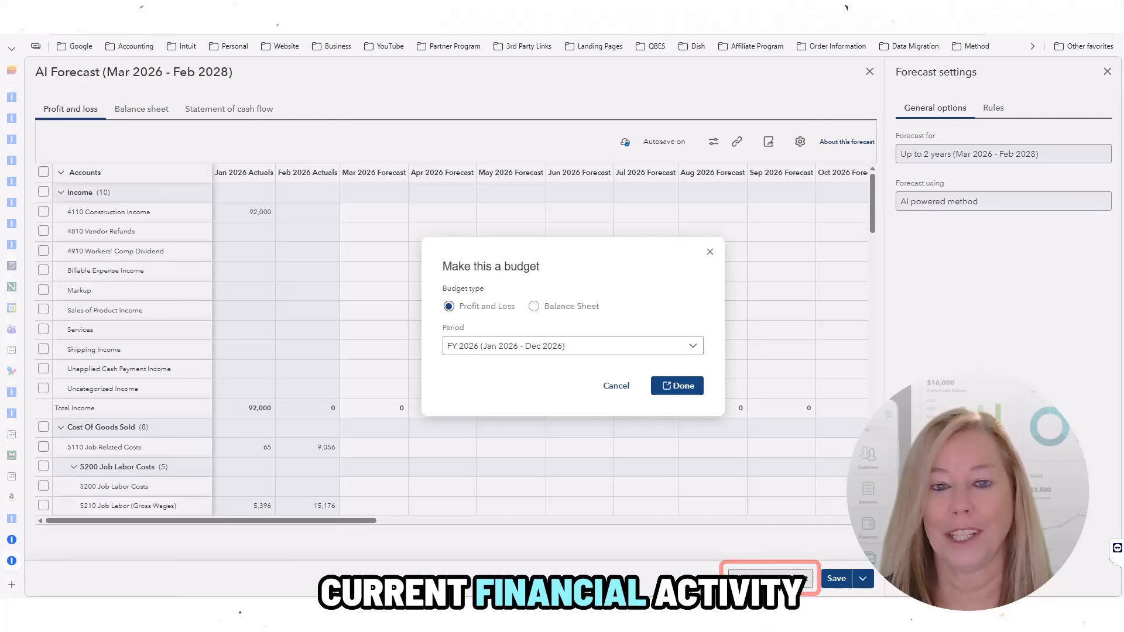
left_click(676, 387)
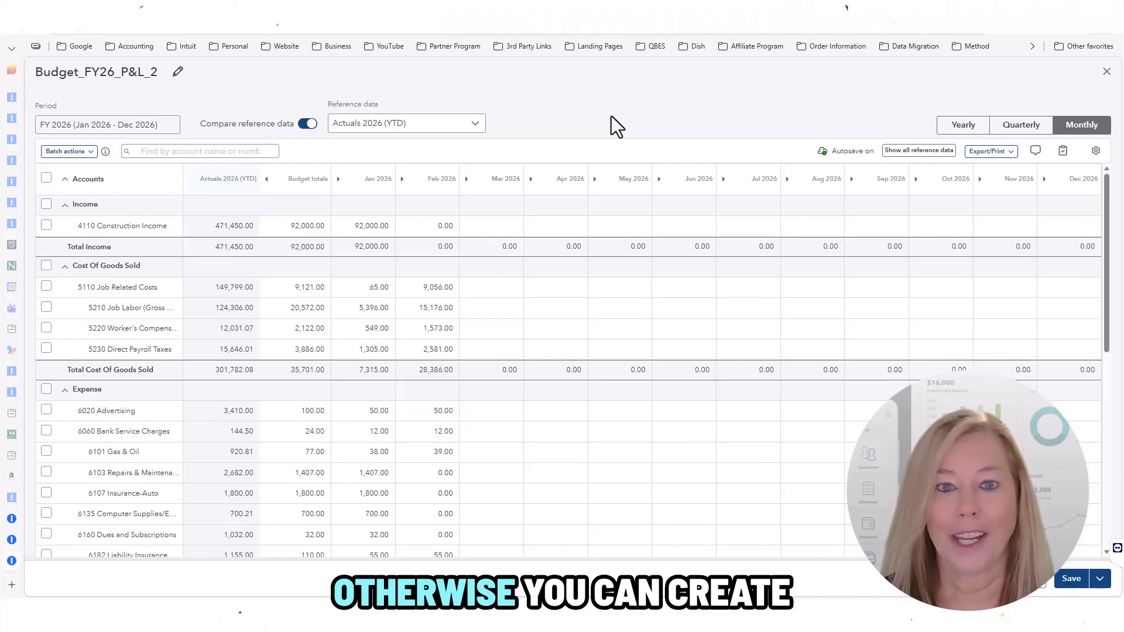
Step: Close the budget editor and expand the Create budget dropdown to reveal Create in Spreadsheet
left_click(1107, 71)
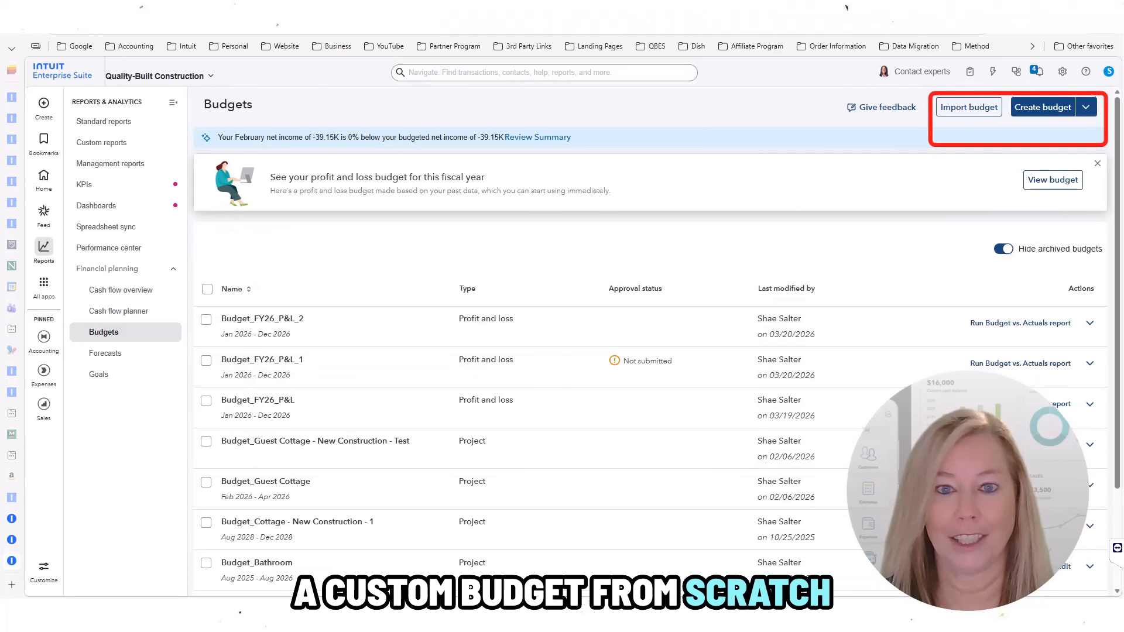
left_click(1085, 112)
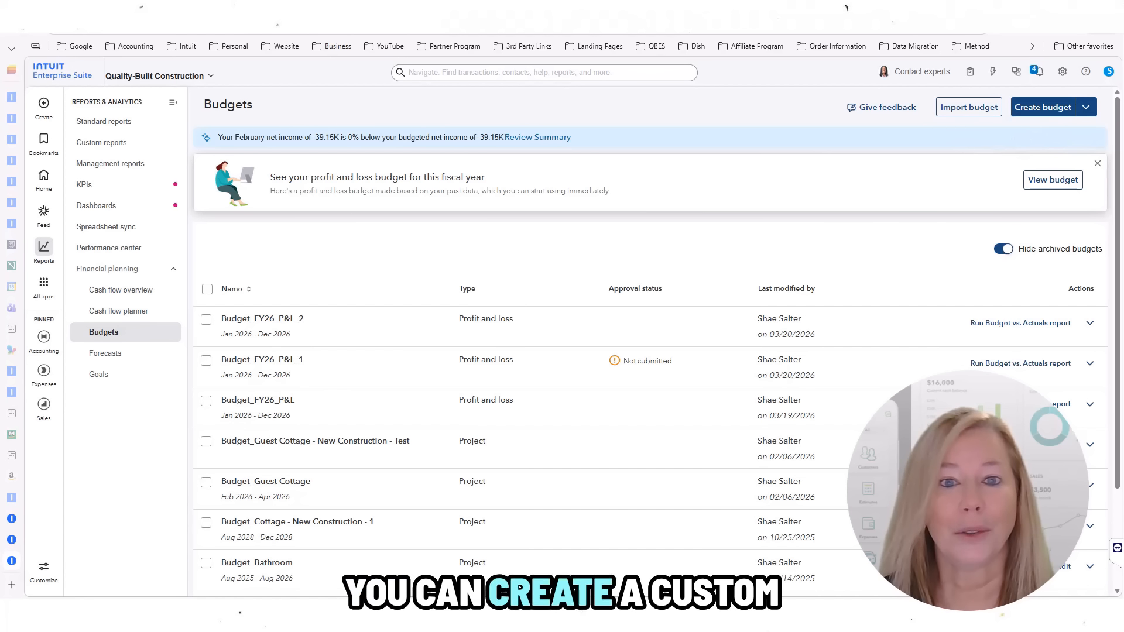
Step: Start a new FY 2026 budget, choose Consolidated over Subdivided, pre-fill Actuals 2025, and continue
left_click(1033, 114)
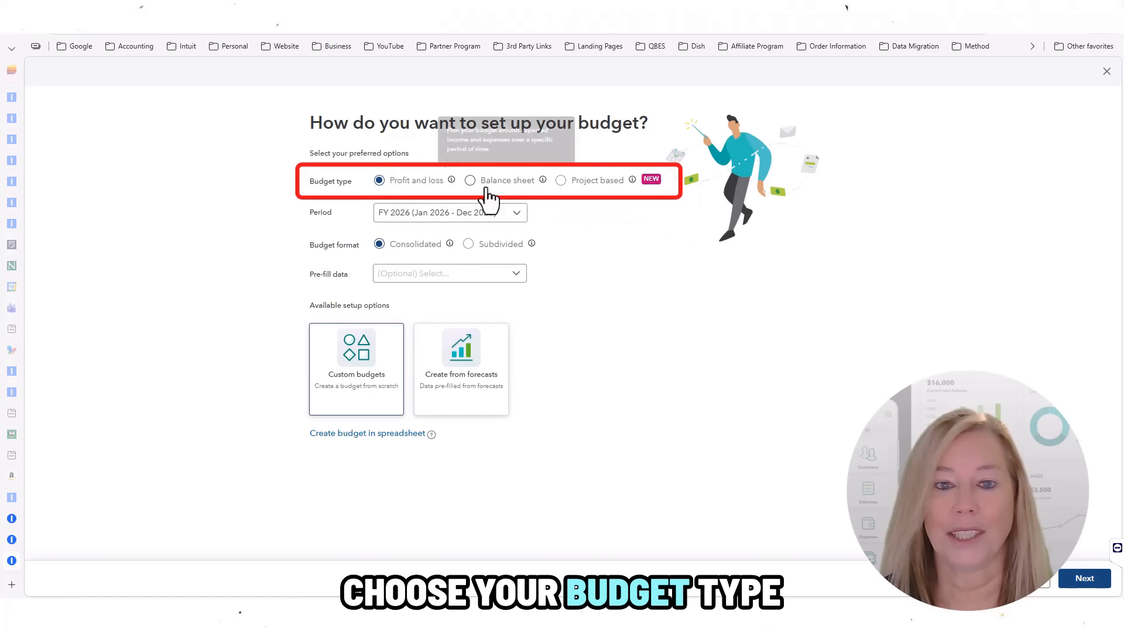
left_click(515, 214)
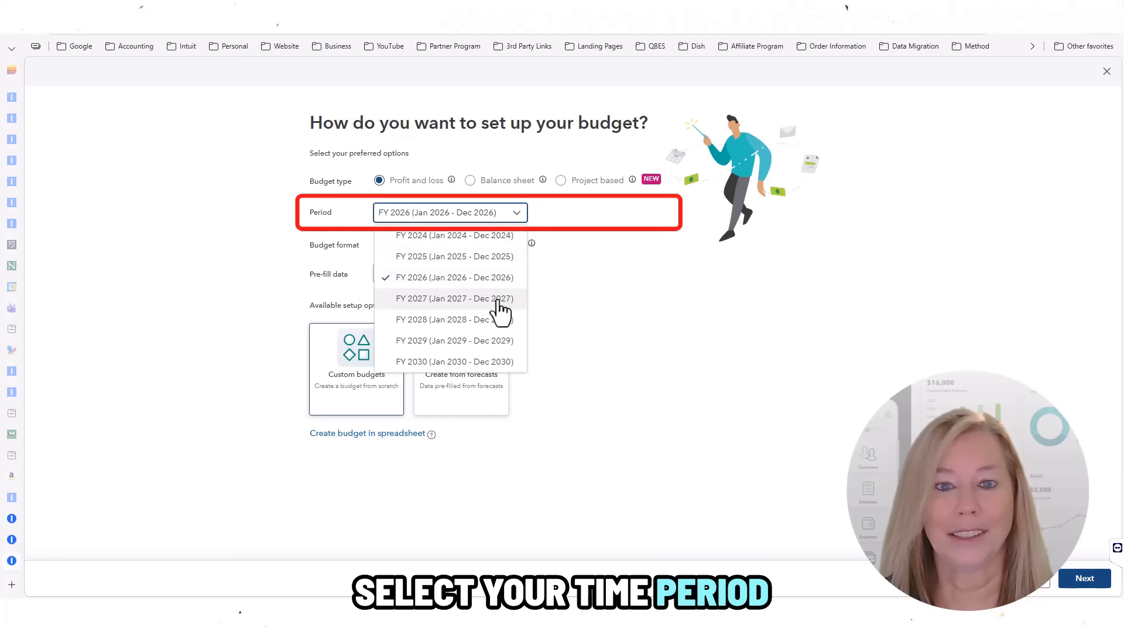
left_click(484, 278)
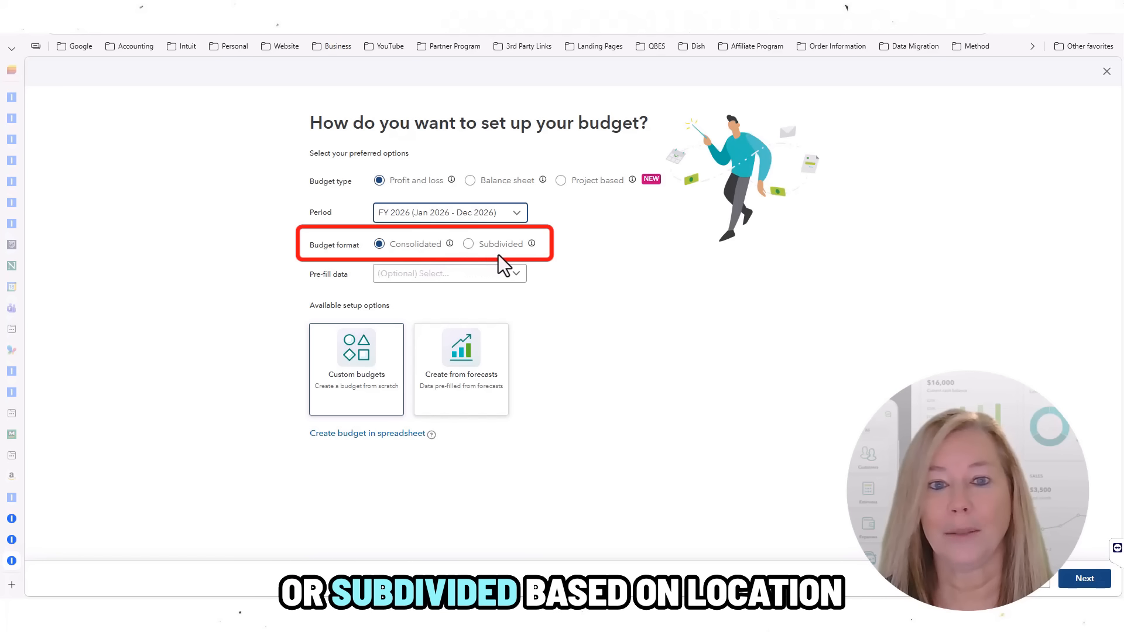
left_click(468, 246)
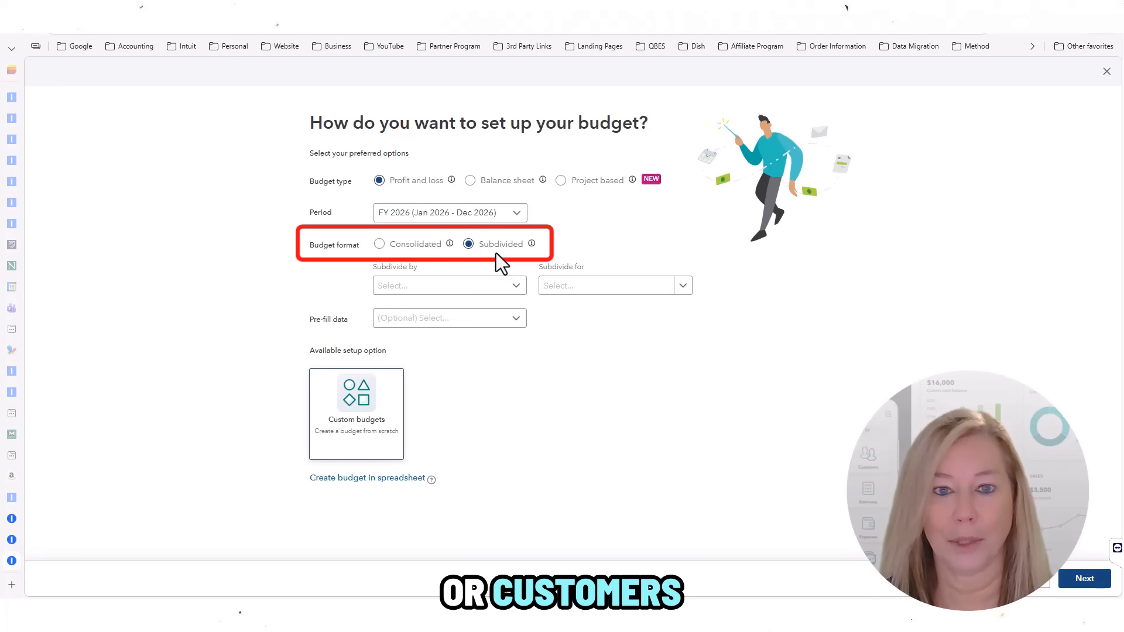
left_click(378, 248)
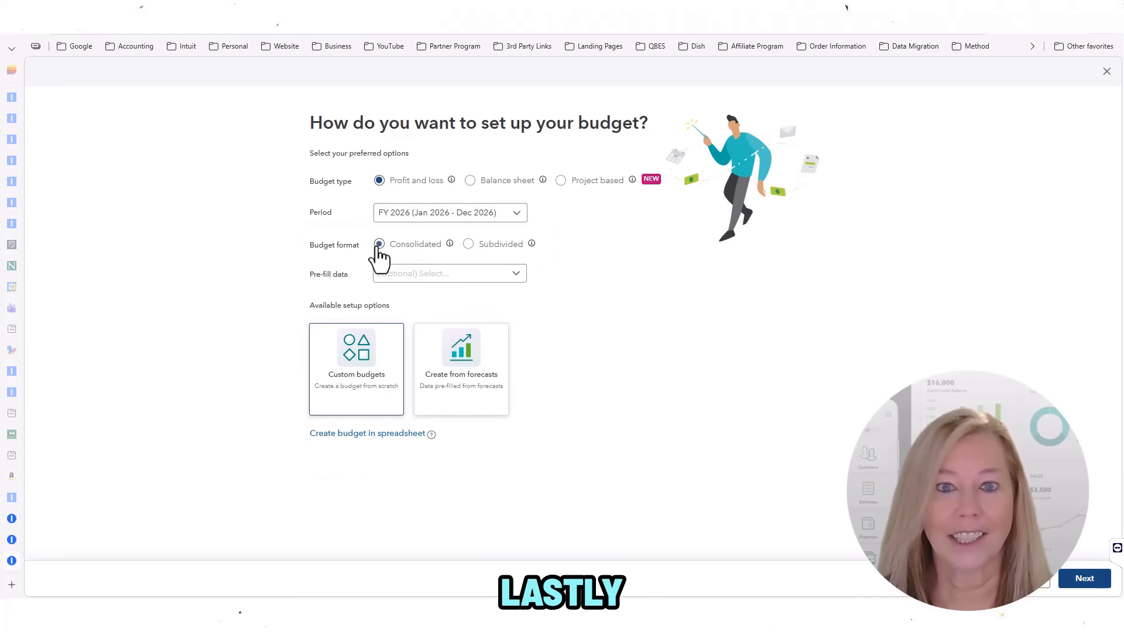
left_click(516, 275)
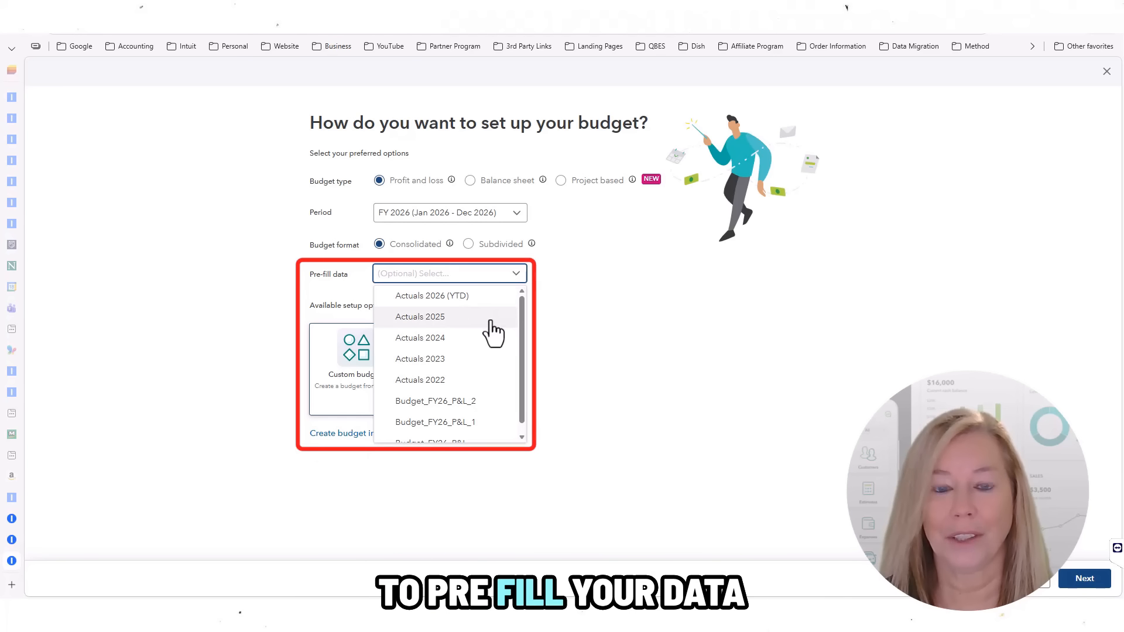
left_click(454, 319)
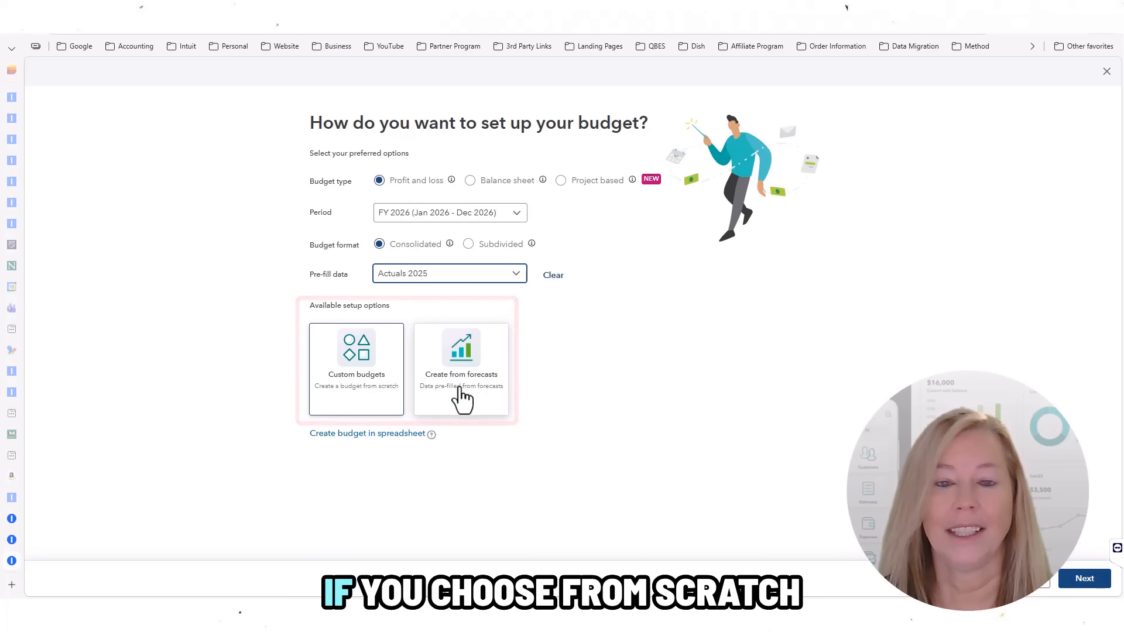
left_click(1087, 582)
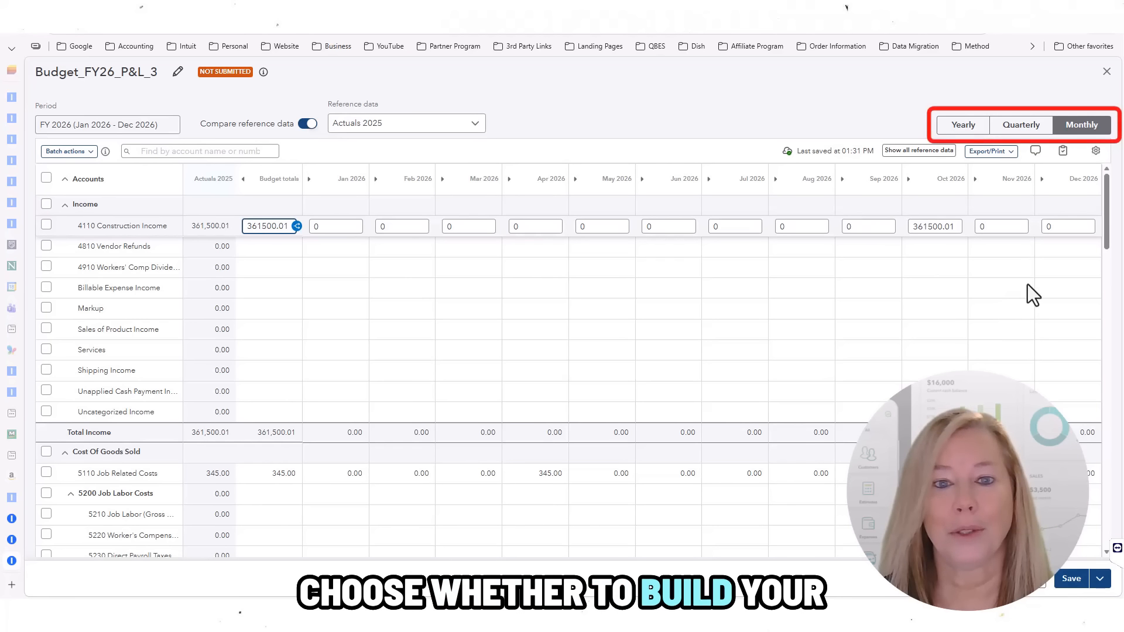
Step: Switch the budget between quarterly, yearly and monthly views
left_click(1020, 130)
left_click(962, 131)
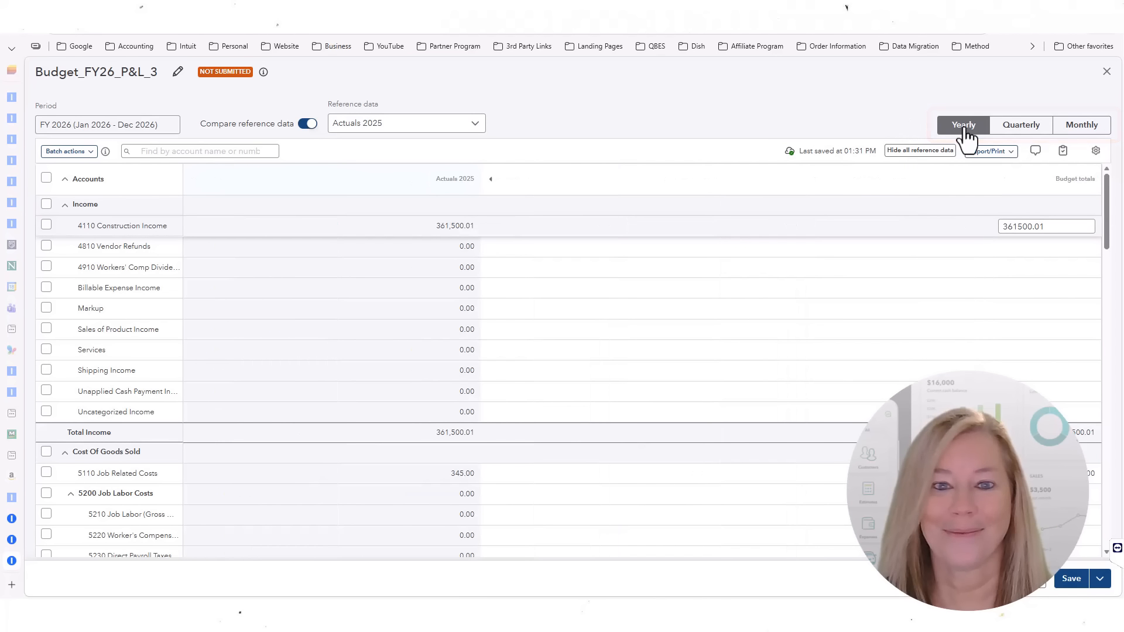
left_click(1092, 133)
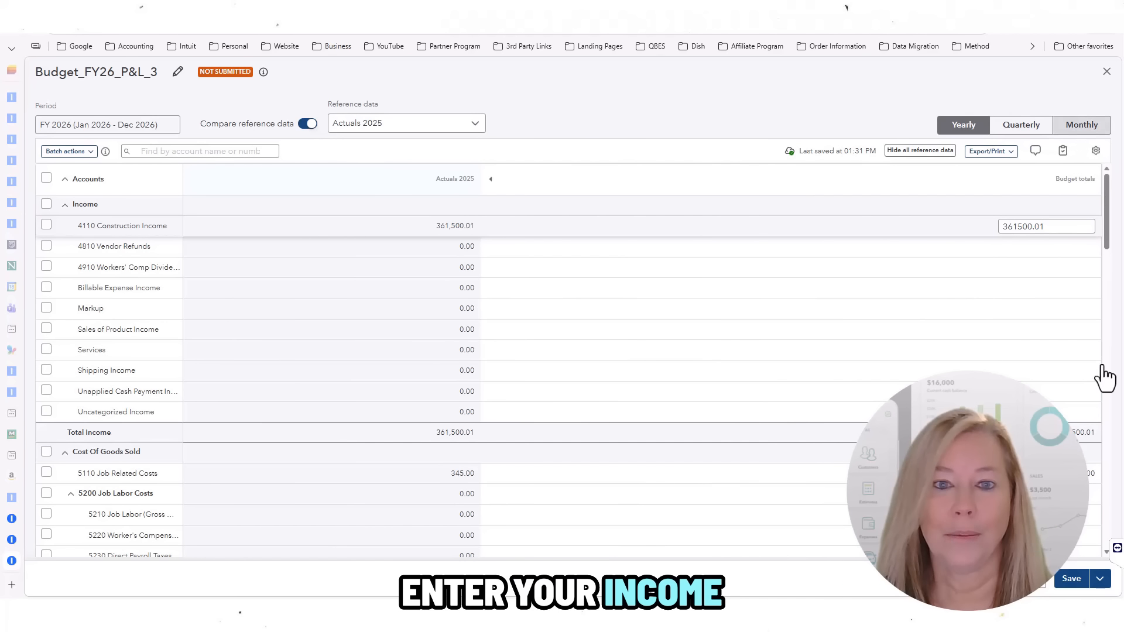
scroll(1109, 469, "down", 5)
scroll(1109, 498, "down", 5)
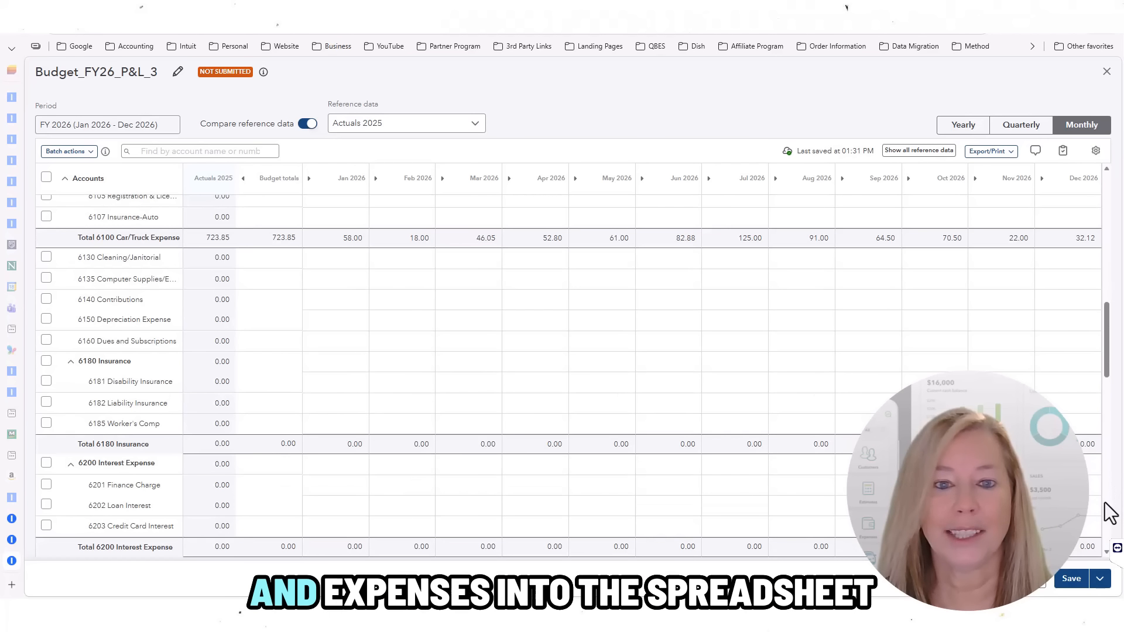
scroll(1109, 178, "up", 1)
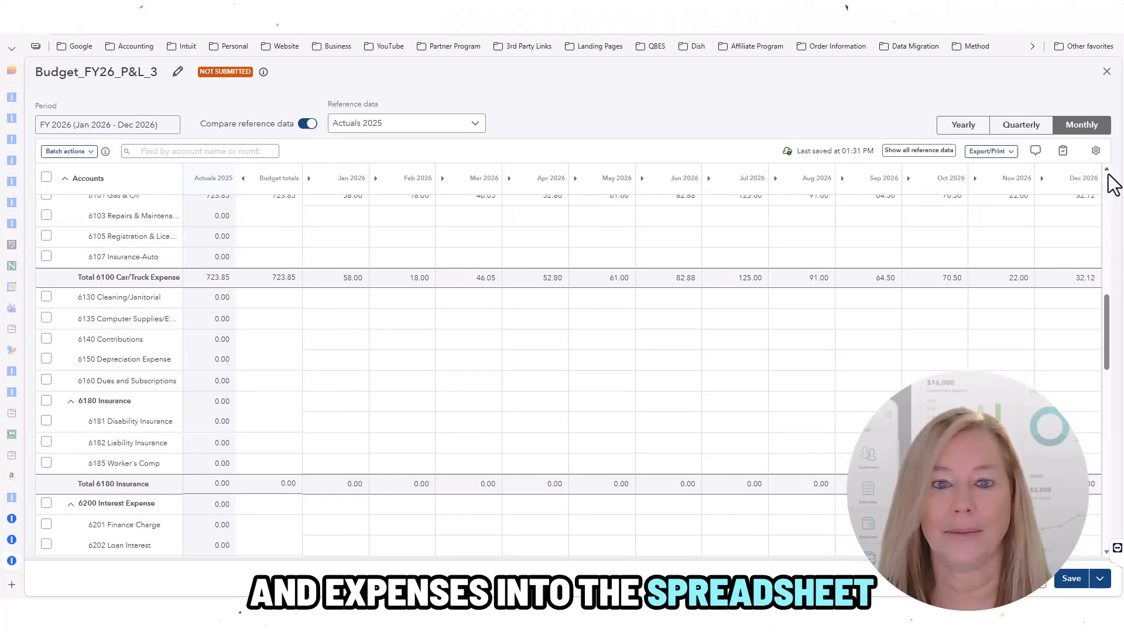
scroll(1108, 183, "up", 10)
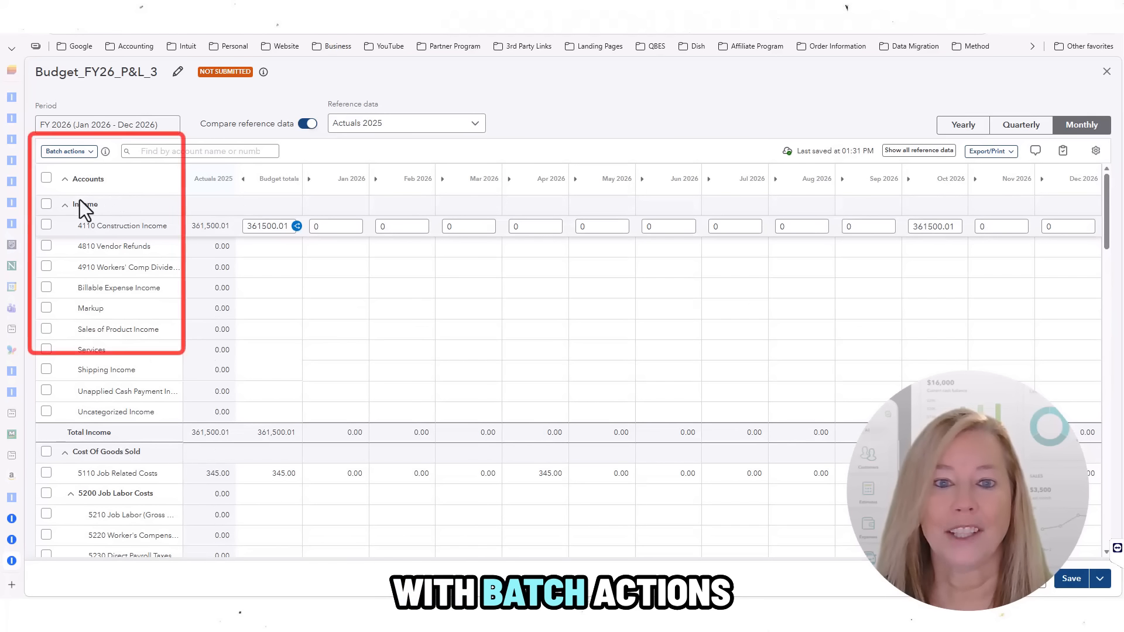
Step: Tick the 4110, 4810 and 4910 income rows and look at the batch actions
left_click(47, 225)
left_click(46, 246)
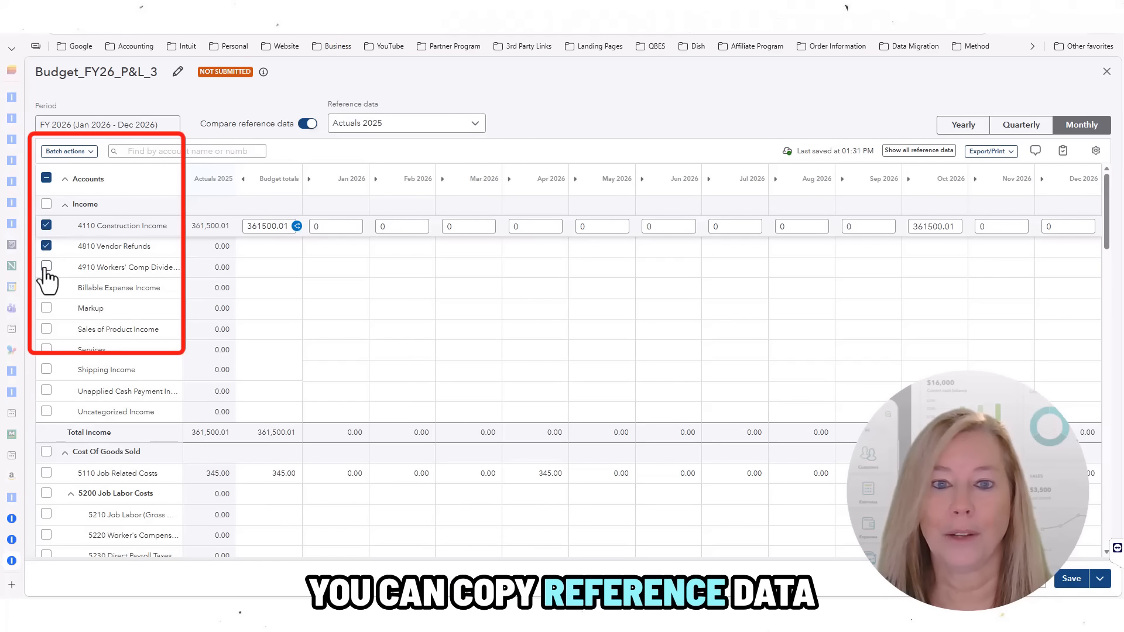
left_click(46, 267)
left_click(92, 152)
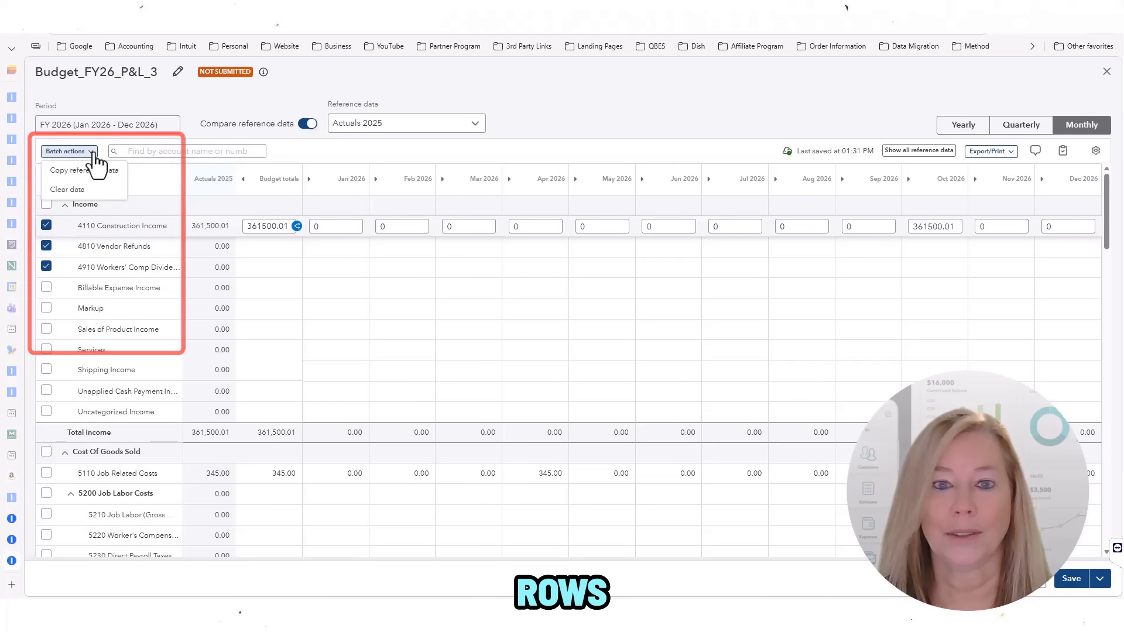
left_click(93, 153)
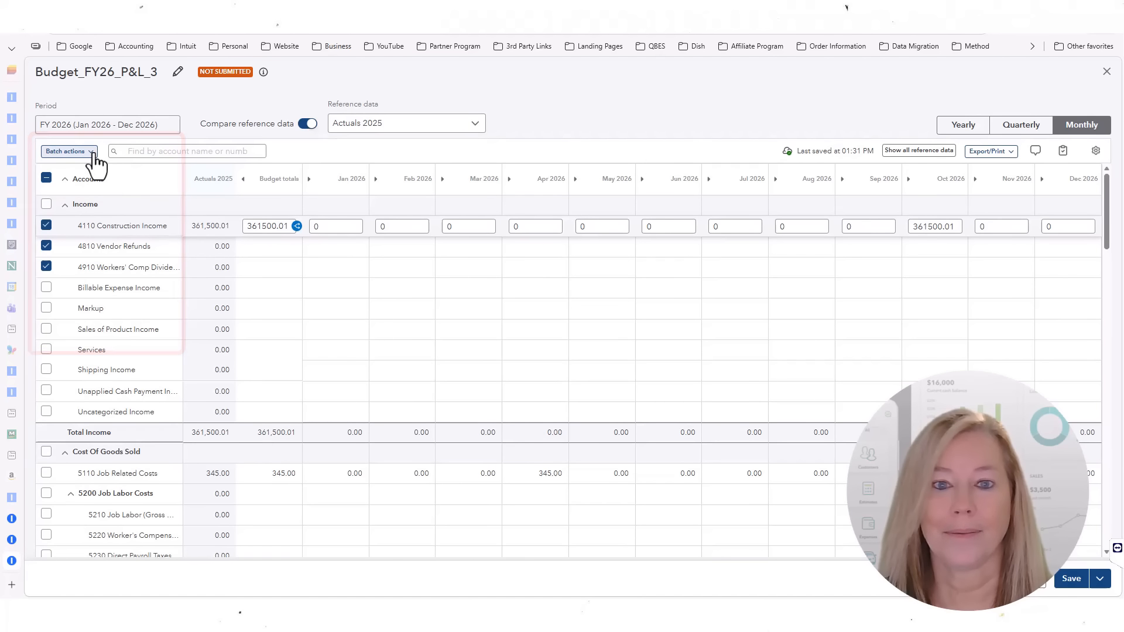
Step: Filter the budget accounts by the search term 'in'
left_click(140, 151)
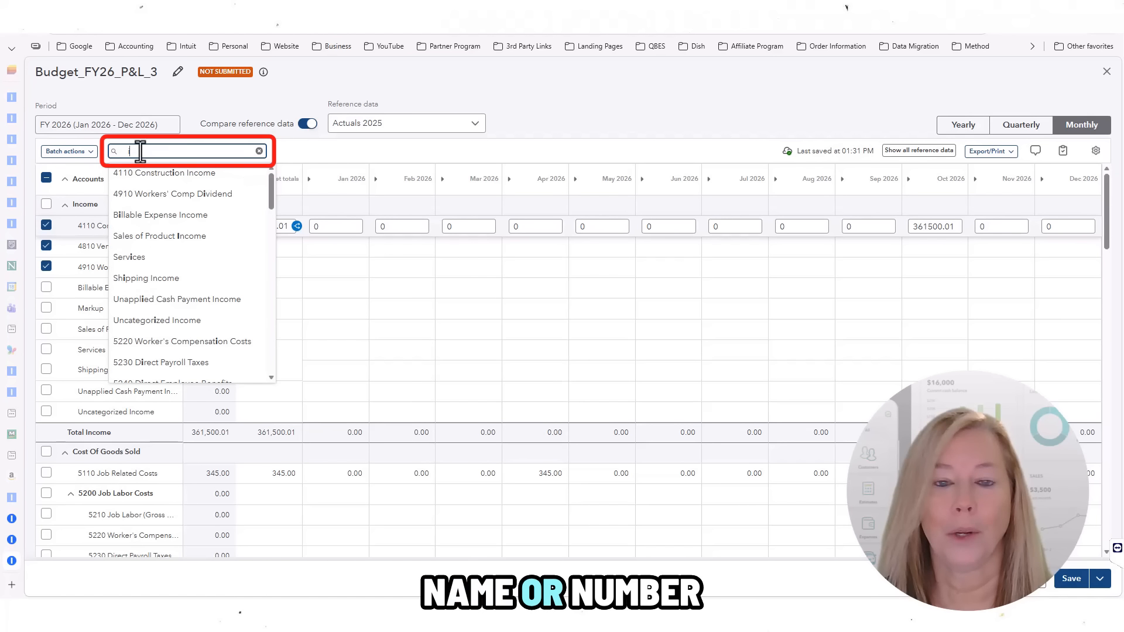
type("im")
key("BackSpace")
type("n")
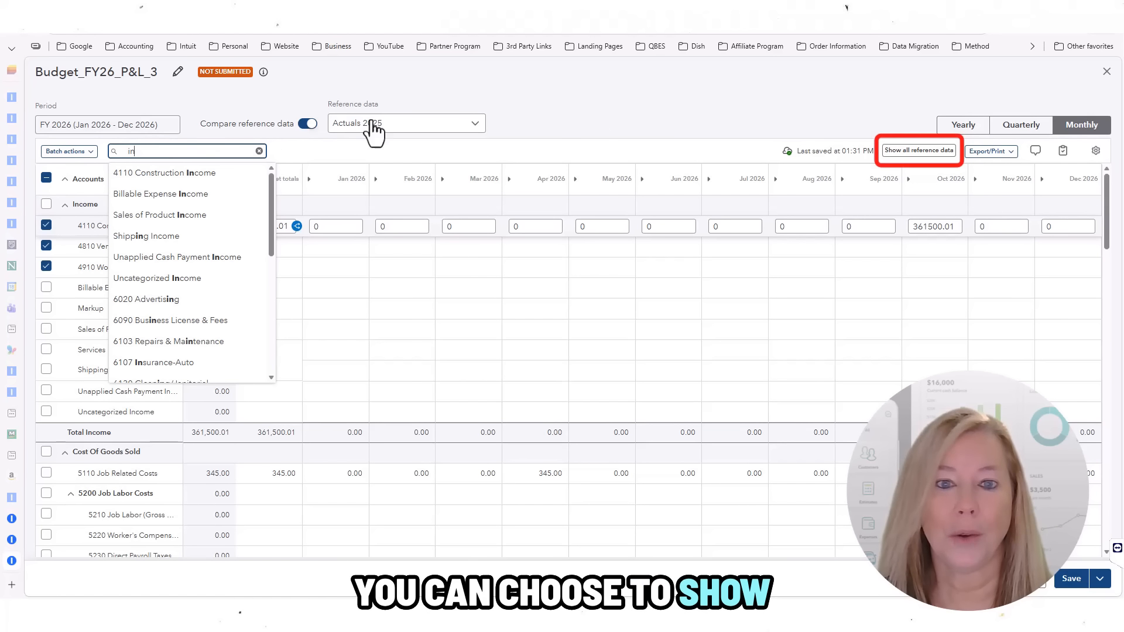
left_click(778, 174)
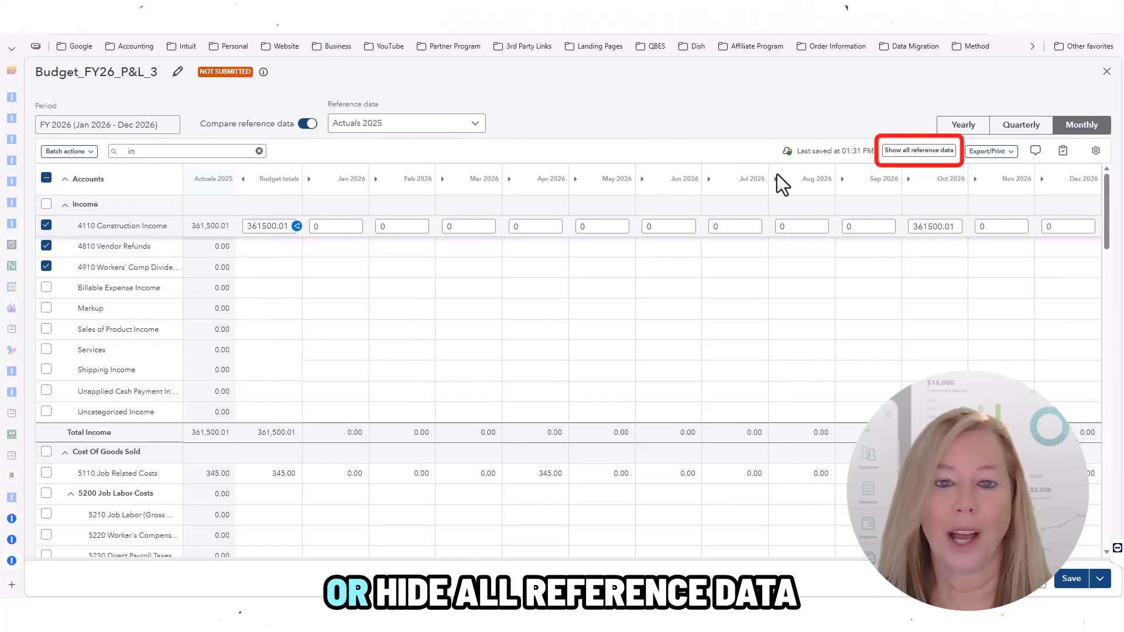
Step: Toggle the Actuals 2025 reference columns on and off and view the export/print options
left_click(947, 158)
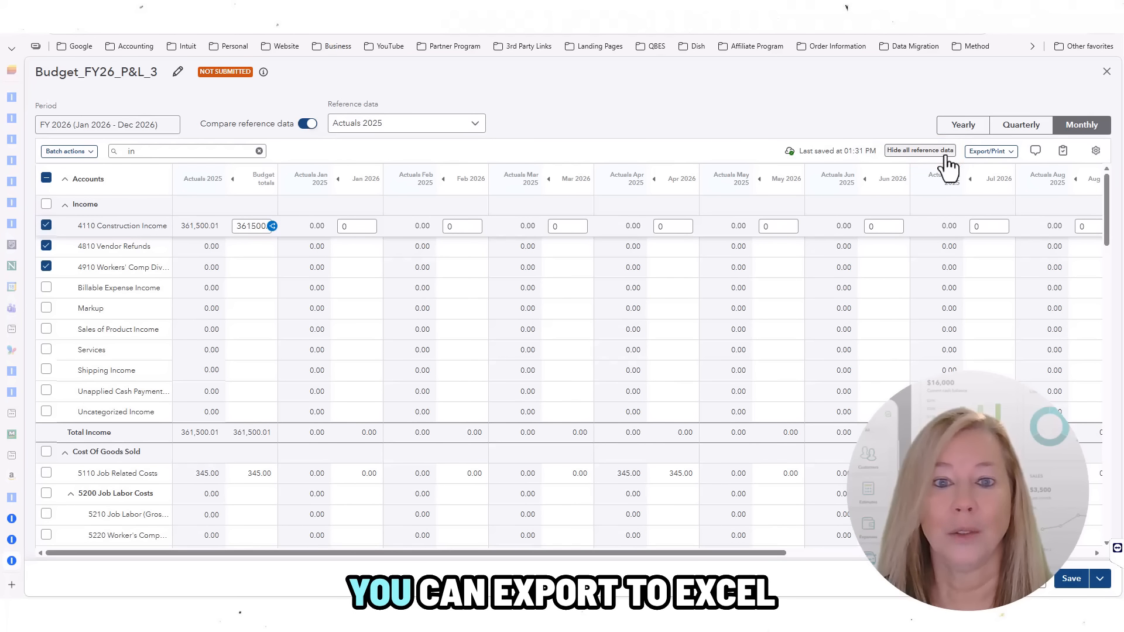
left_click(946, 155)
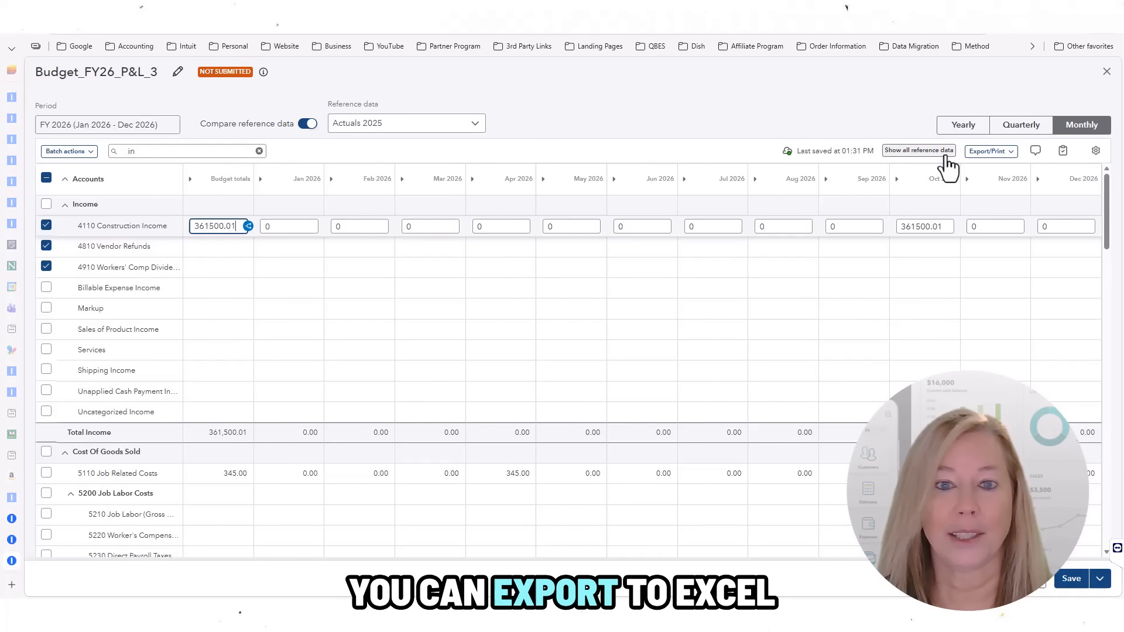
left_click(1014, 155)
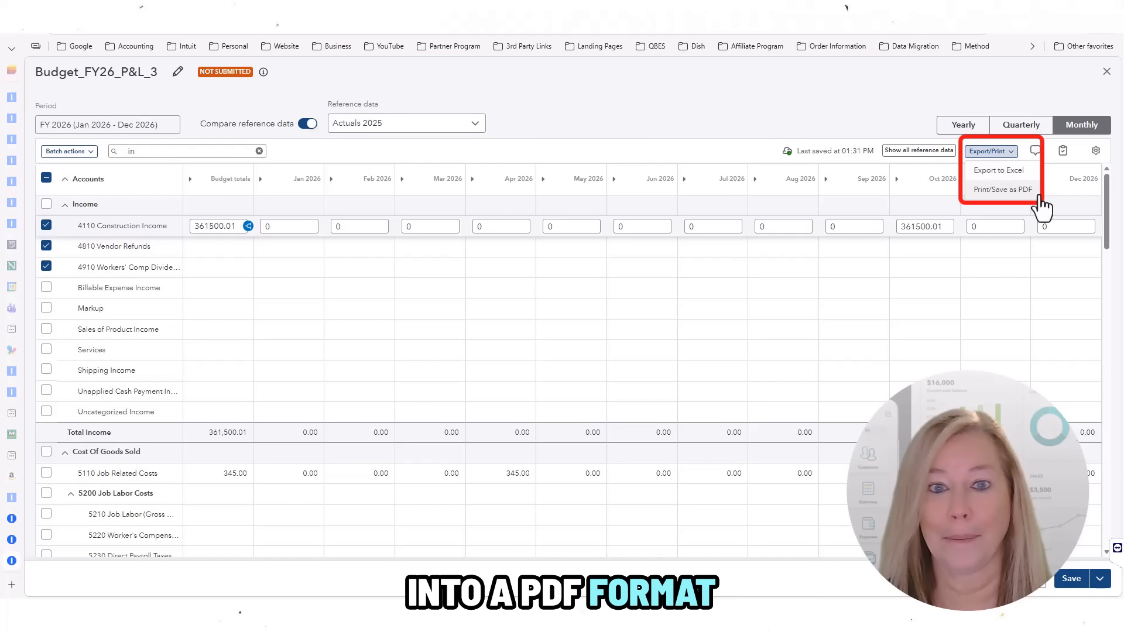
Step: Turn on commenting mode in the budget comments panel
left_click(1036, 152)
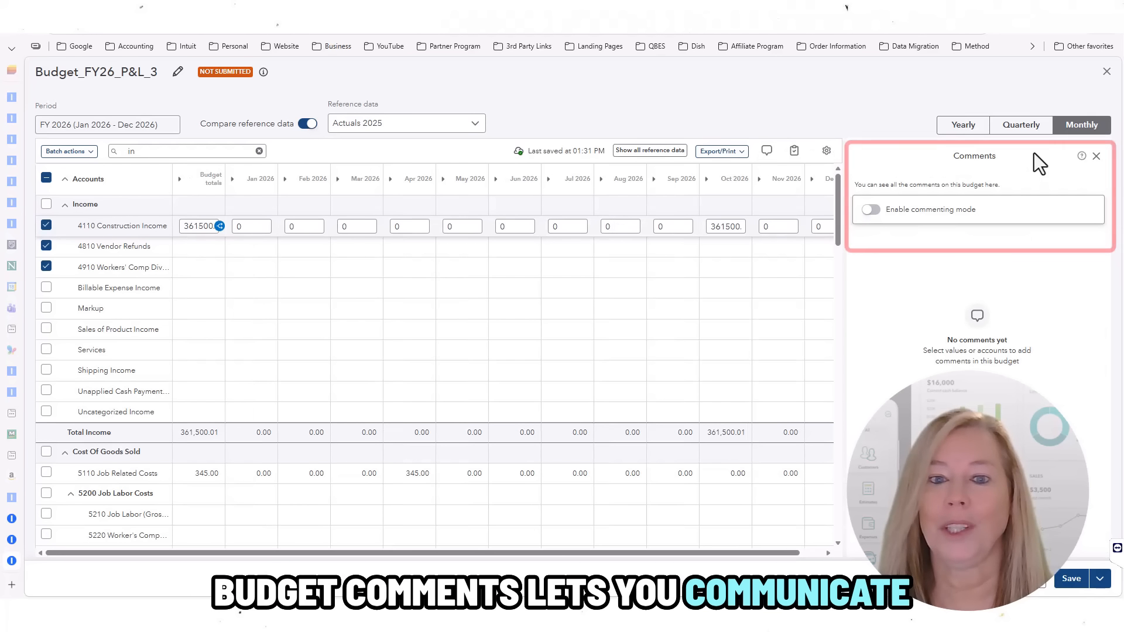
left_click(872, 210)
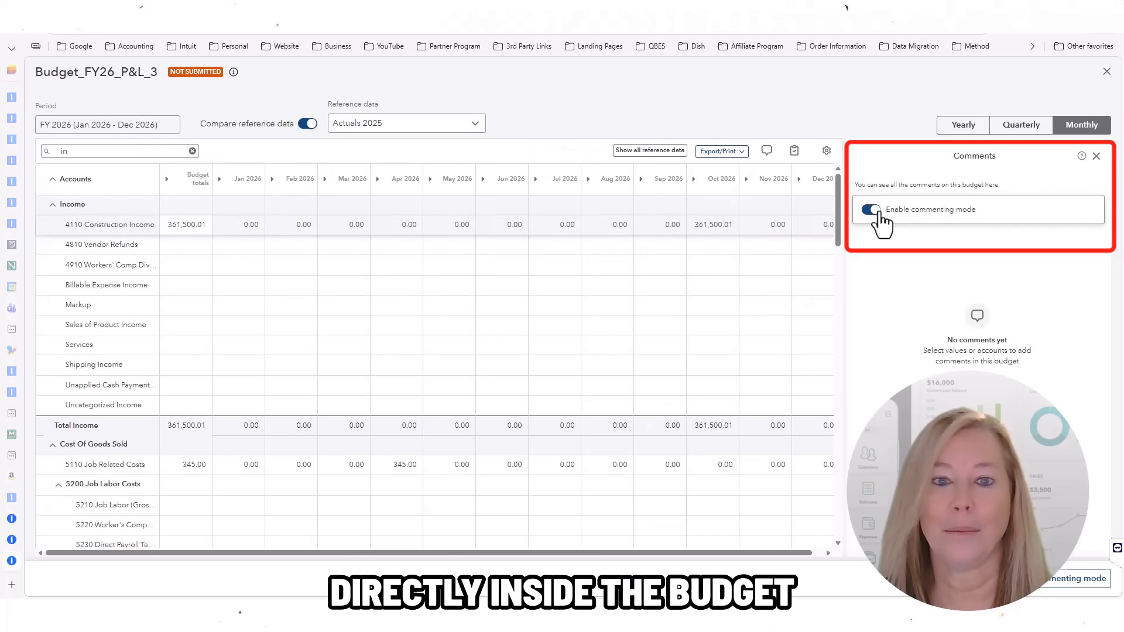
left_click(1097, 163)
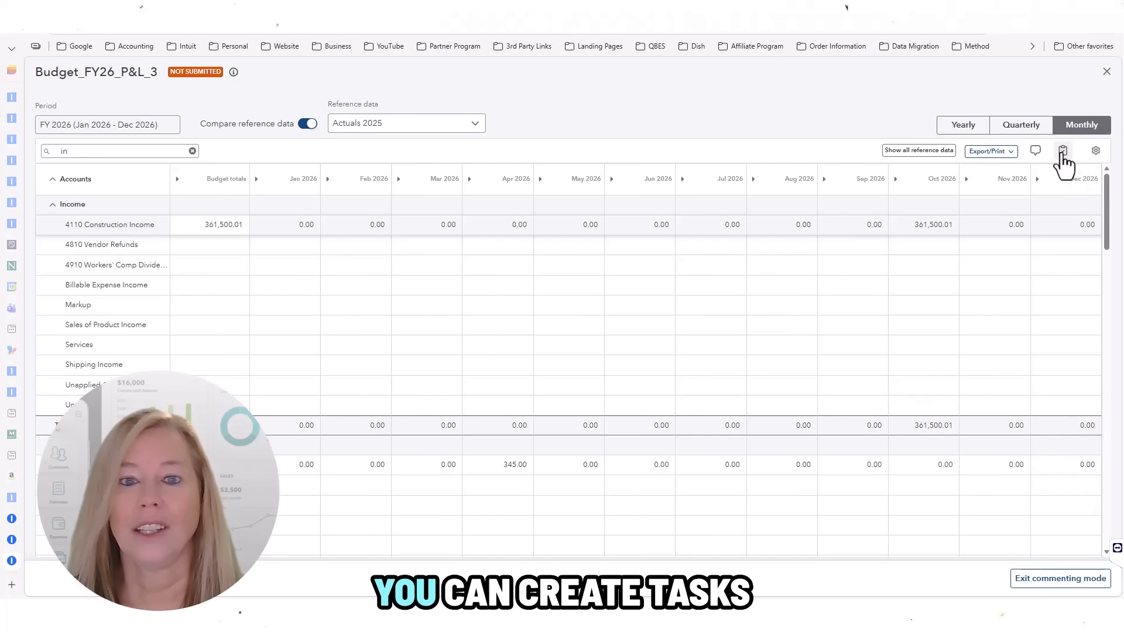
Step: View the budget's Add task form and close it without adding a task
left_click(1063, 152)
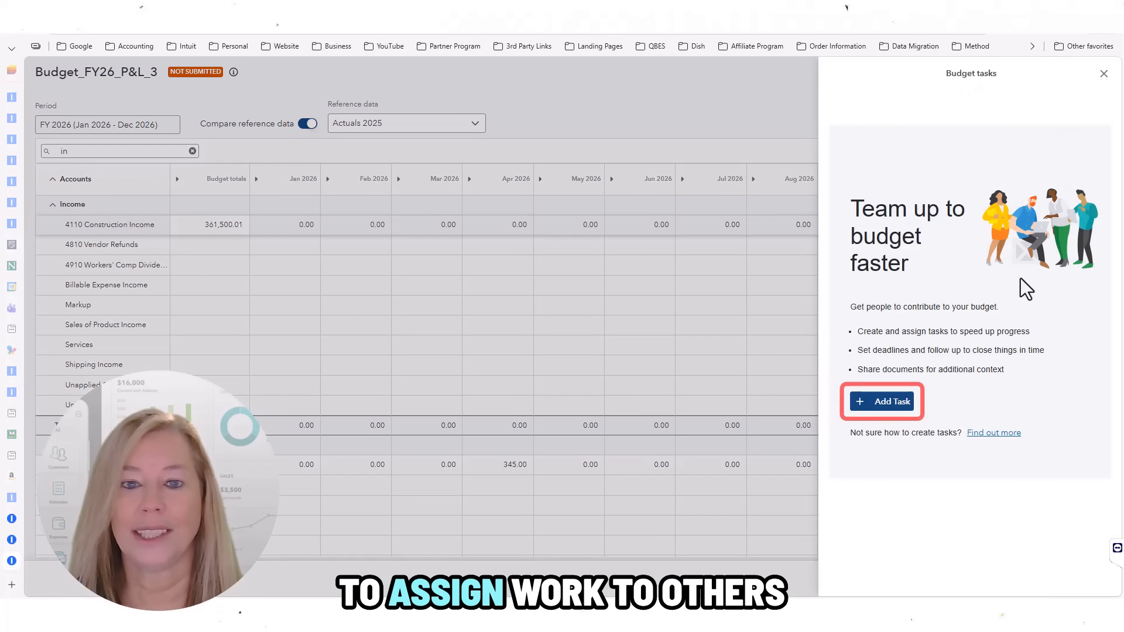
left_click(903, 410)
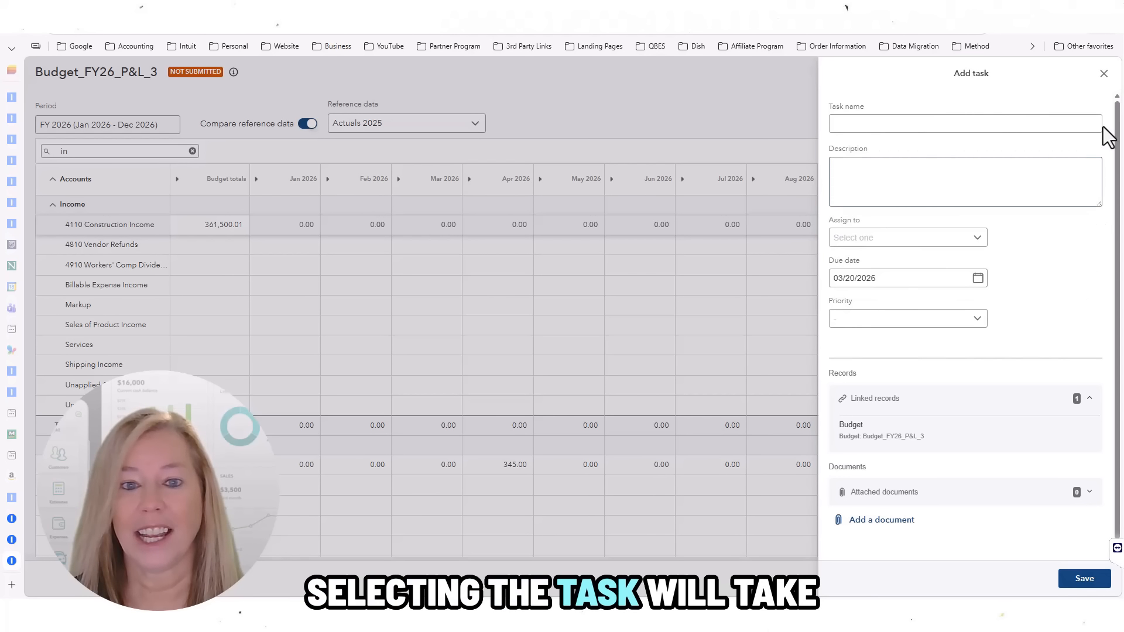
left_click(1103, 73)
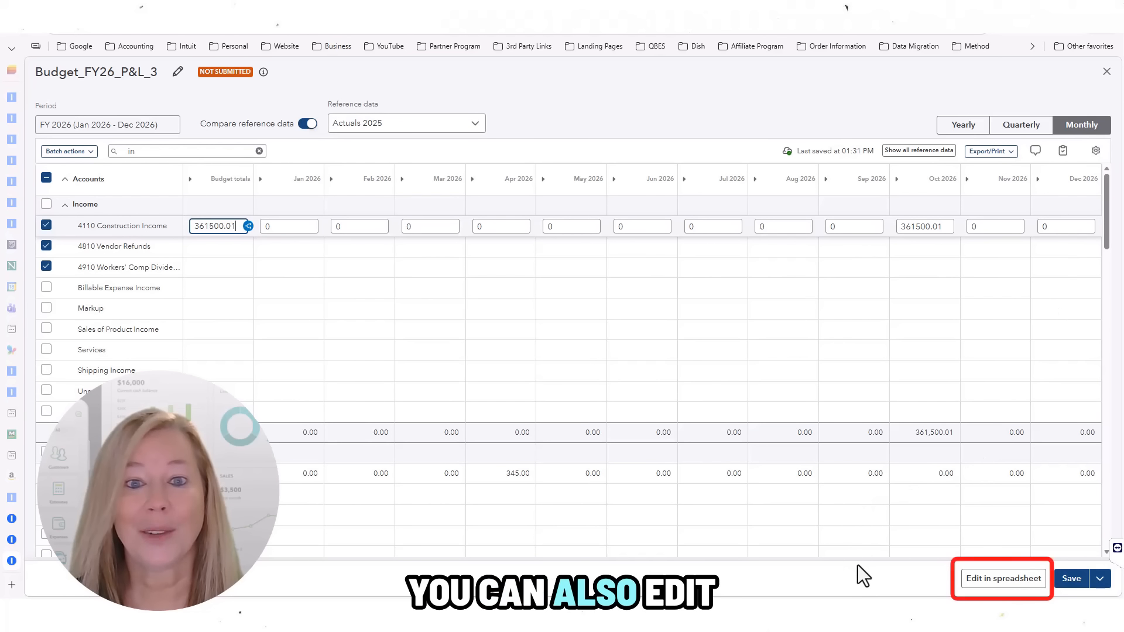
Step: Save Budget_FY26_P&L_3 through Edit in spreadsheet and close the QuickBooks–Excel sync introduction
left_click(1021, 583)
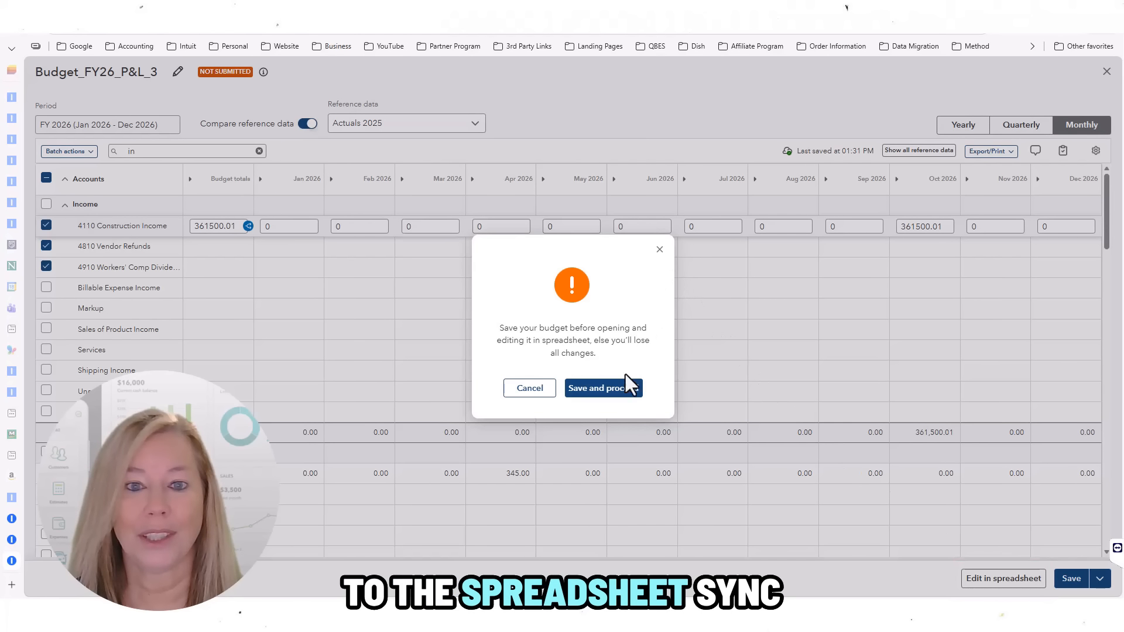
left_click(626, 389)
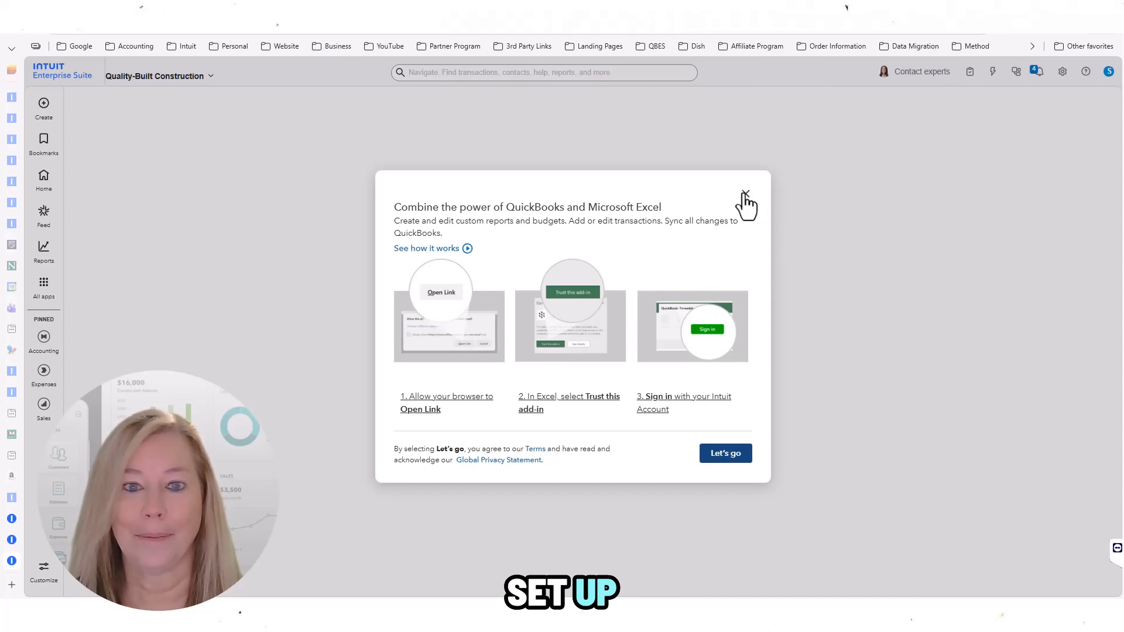
left_click(745, 194)
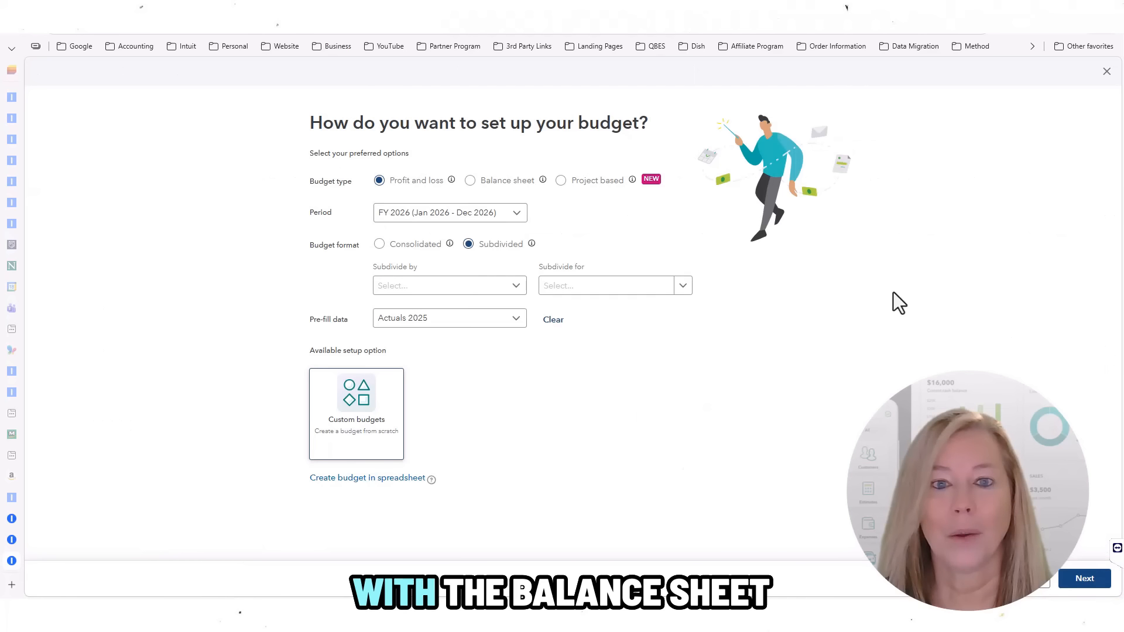
Step: Start a balance sheet budget for FY 2026, keeping Monthly as the default view
left_click(471, 180)
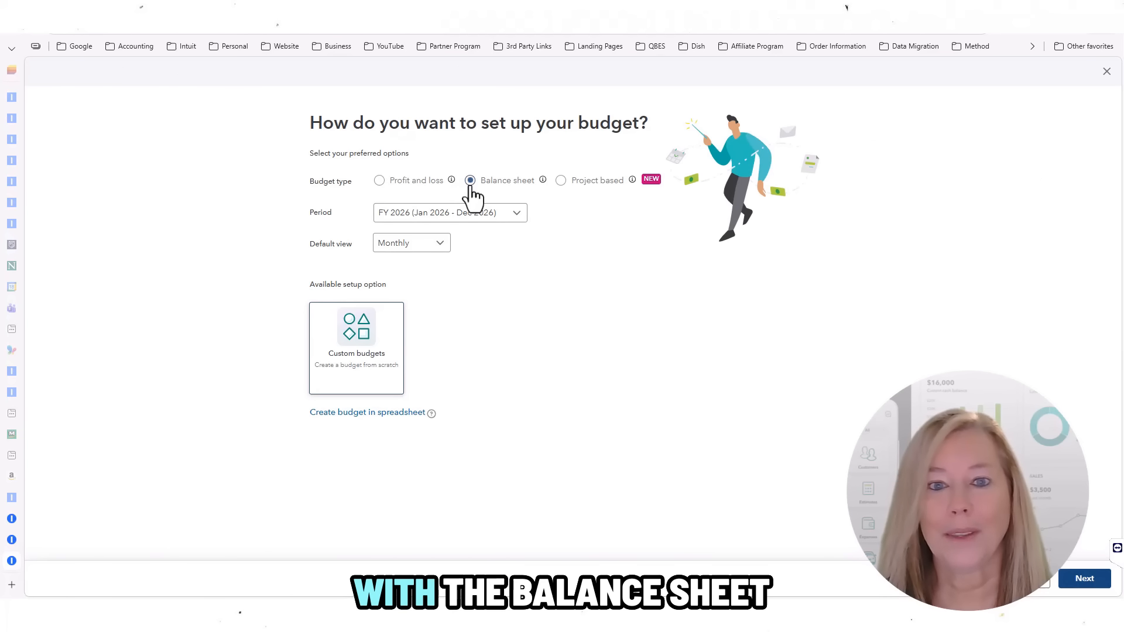
left_click(517, 216)
left_click(519, 218)
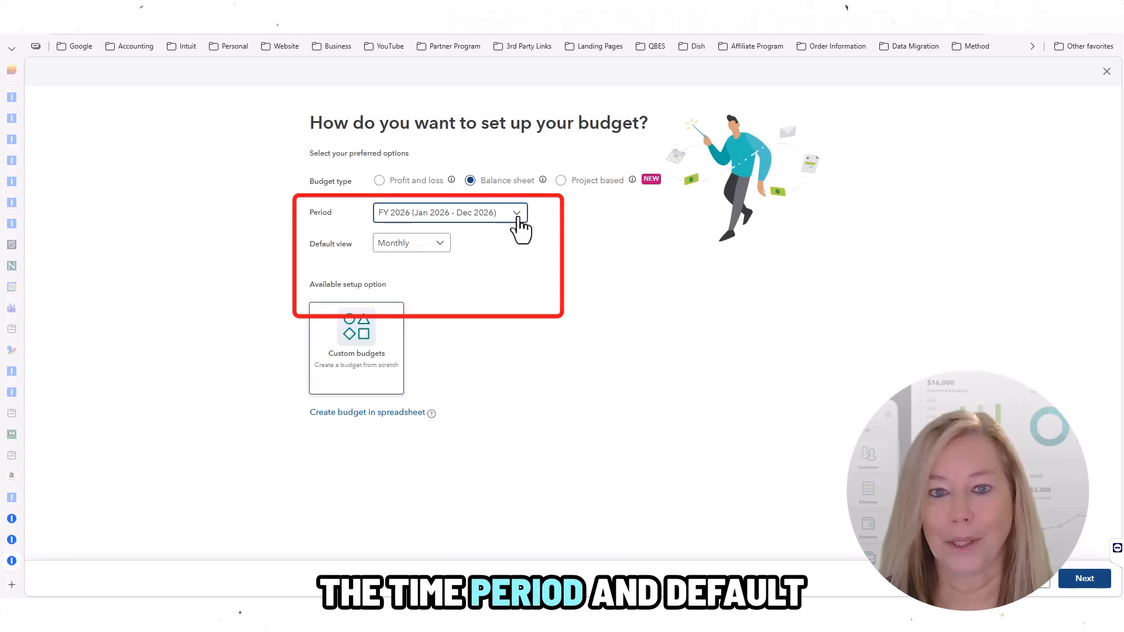
left_click(439, 246)
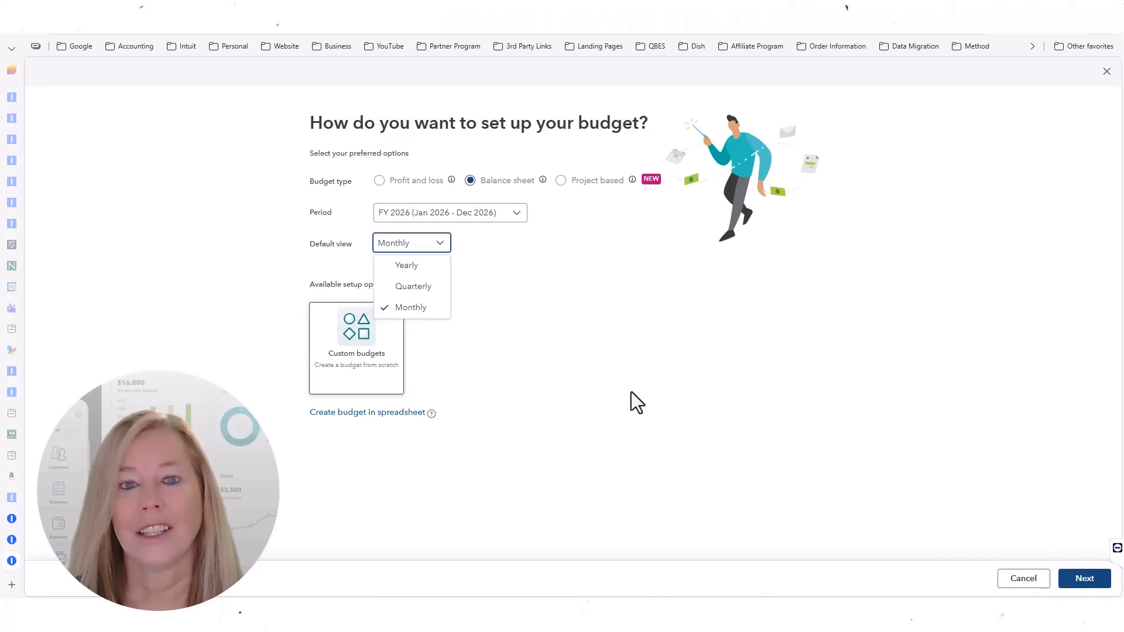
left_click(567, 383)
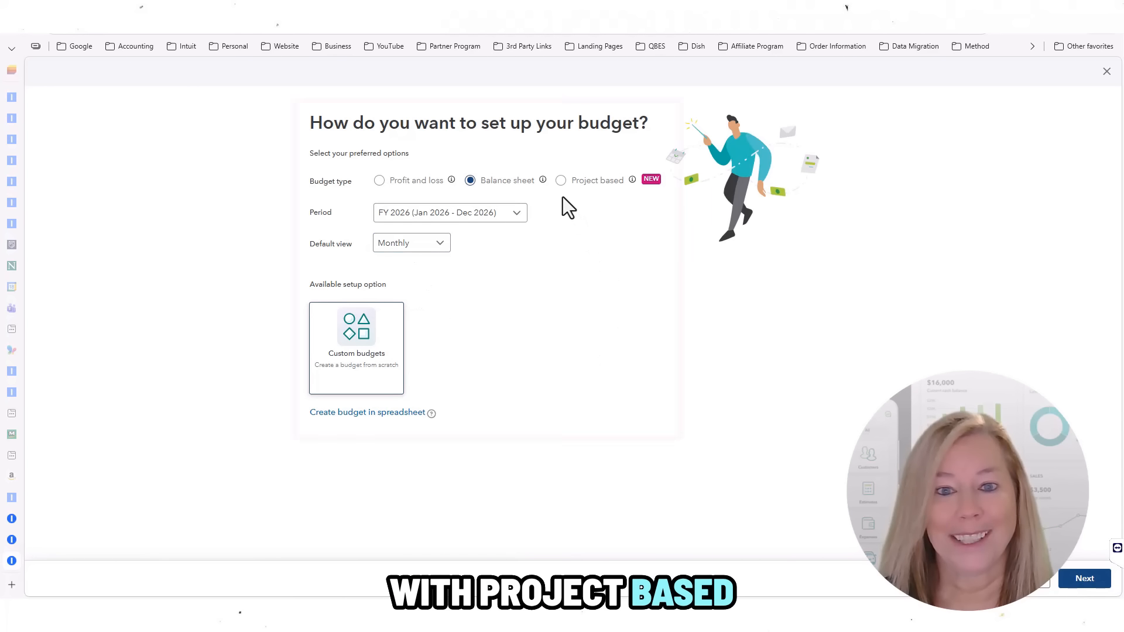
Step: Make it project based for Addition, pre-filled from the Guest Cottage new construction test budget
left_click(561, 180)
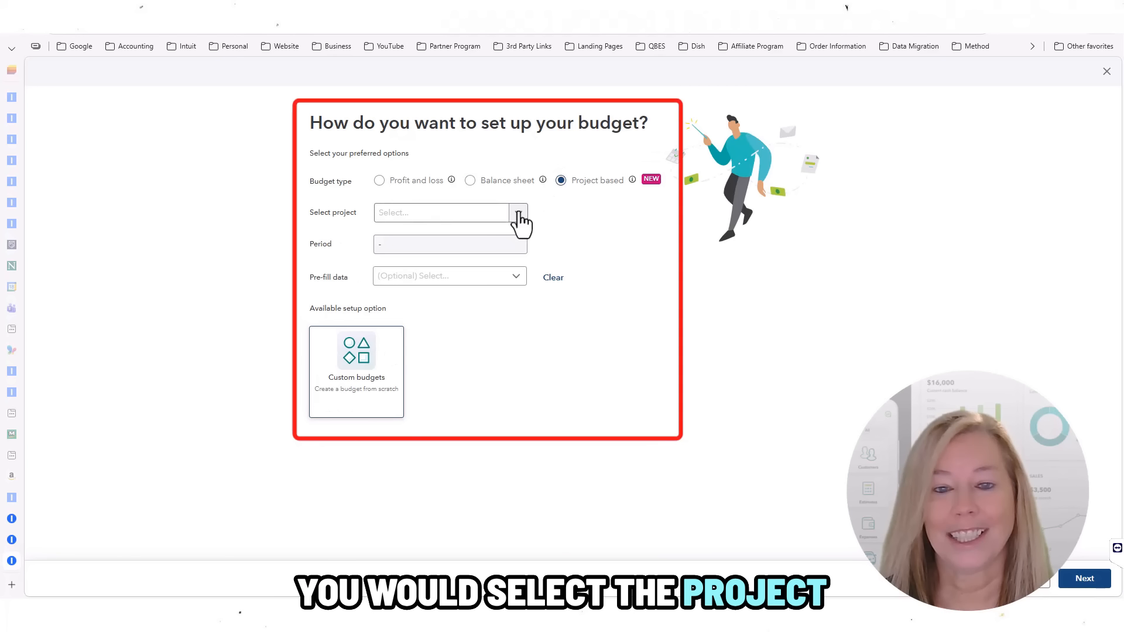
left_click(518, 214)
left_click(433, 254)
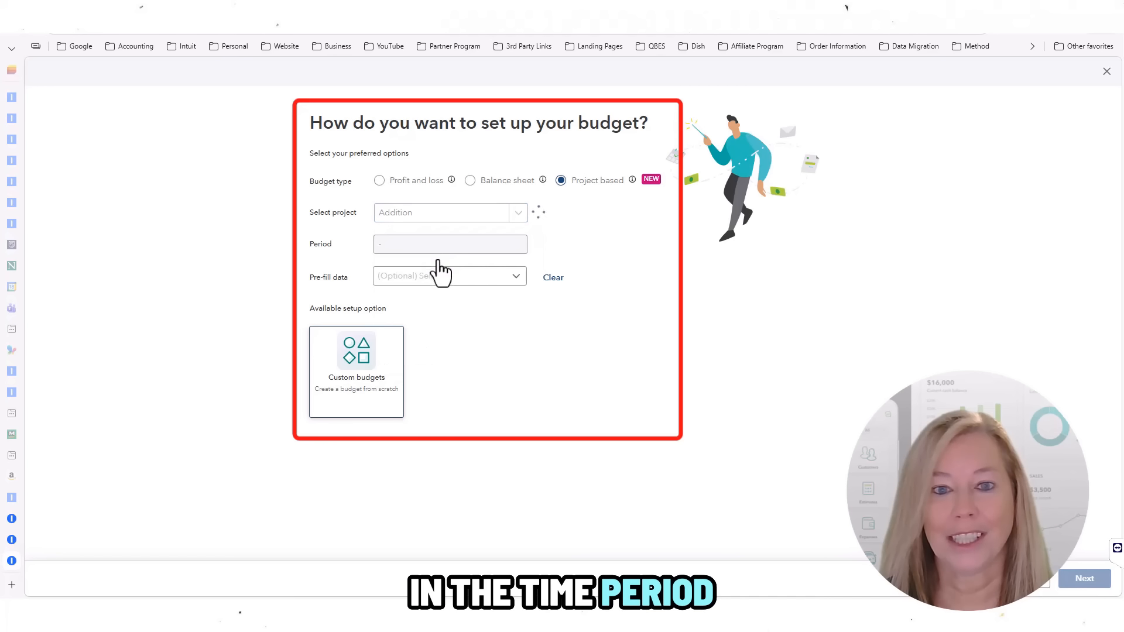
left_click(517, 281)
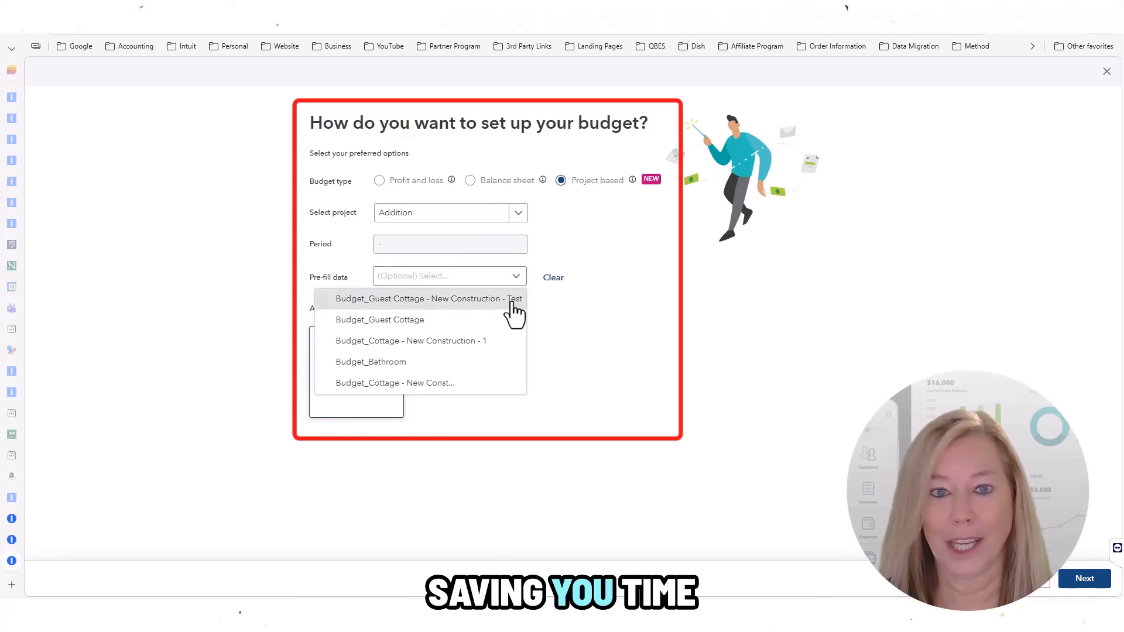
left_click(514, 299)
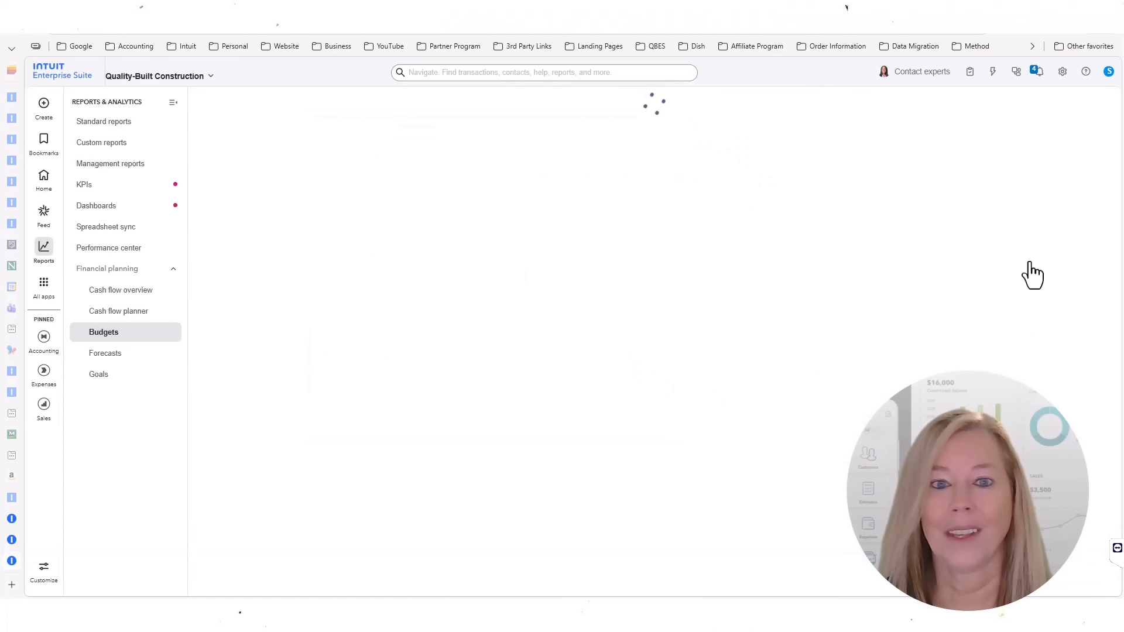
left_click(990, 114)
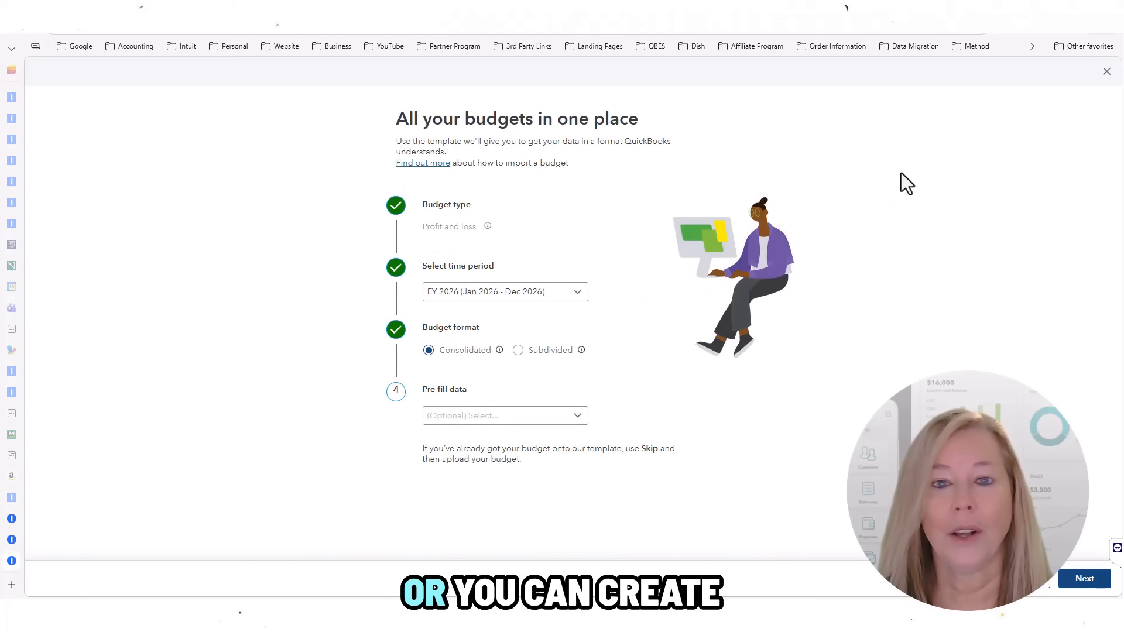
left_click(1086, 107)
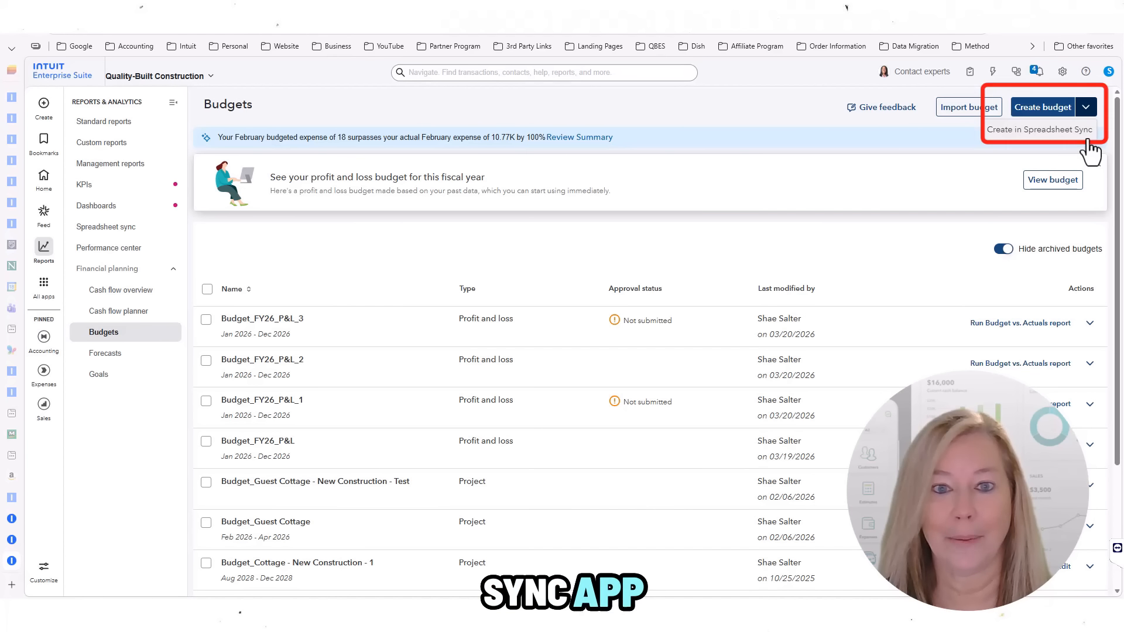
left_click(901, 144)
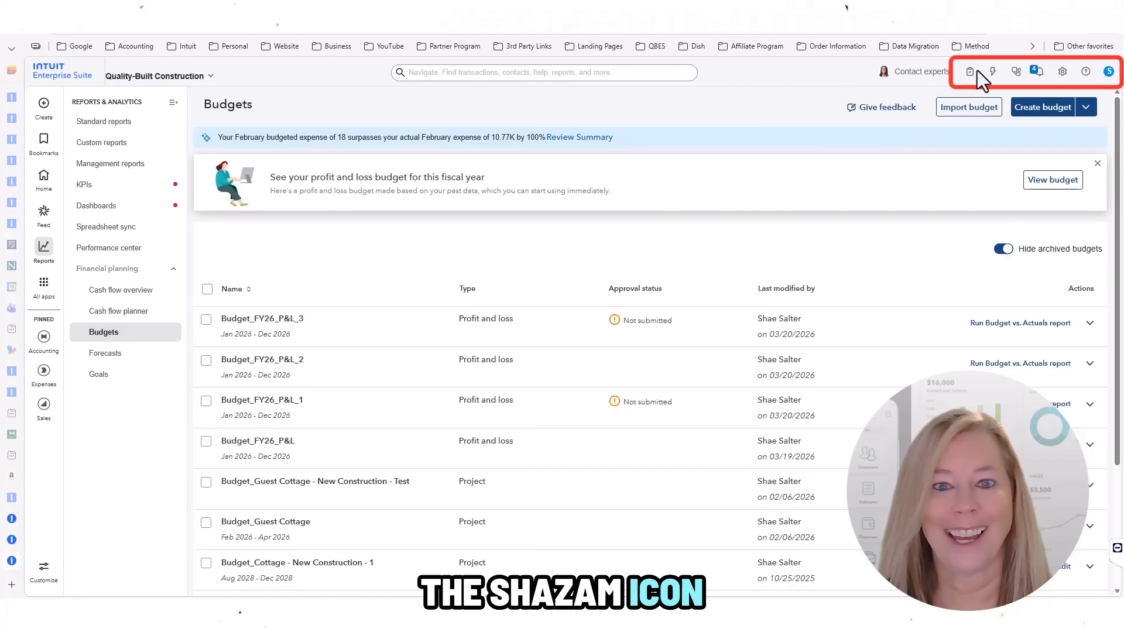
Step: Start a custom workflow with Budget as the record and Approval as the action
left_click(993, 72)
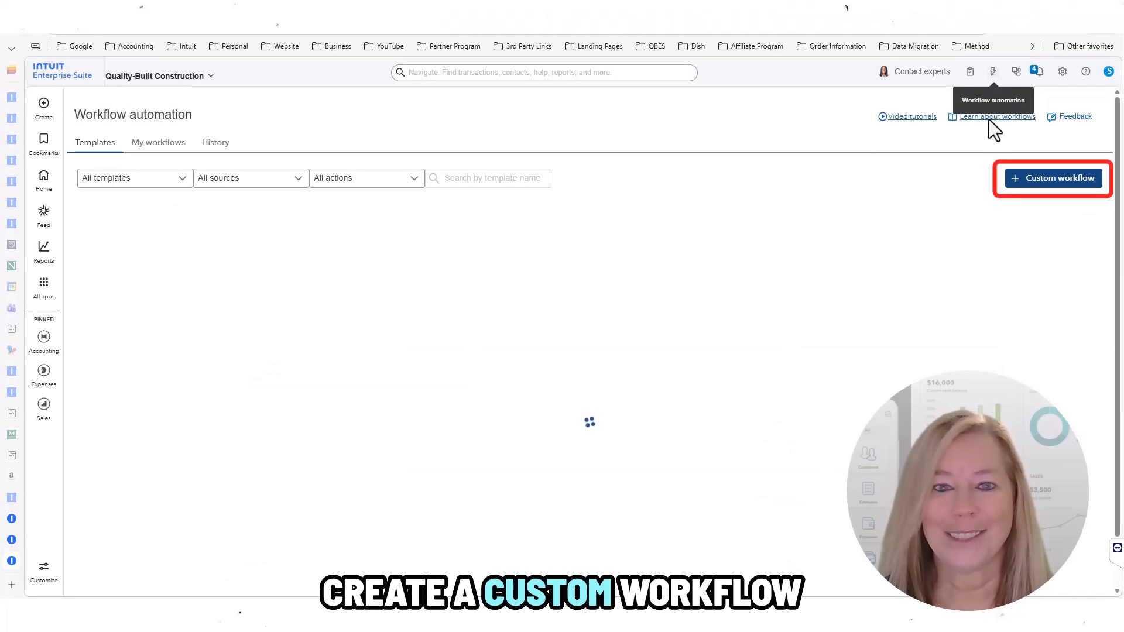
left_click(1065, 181)
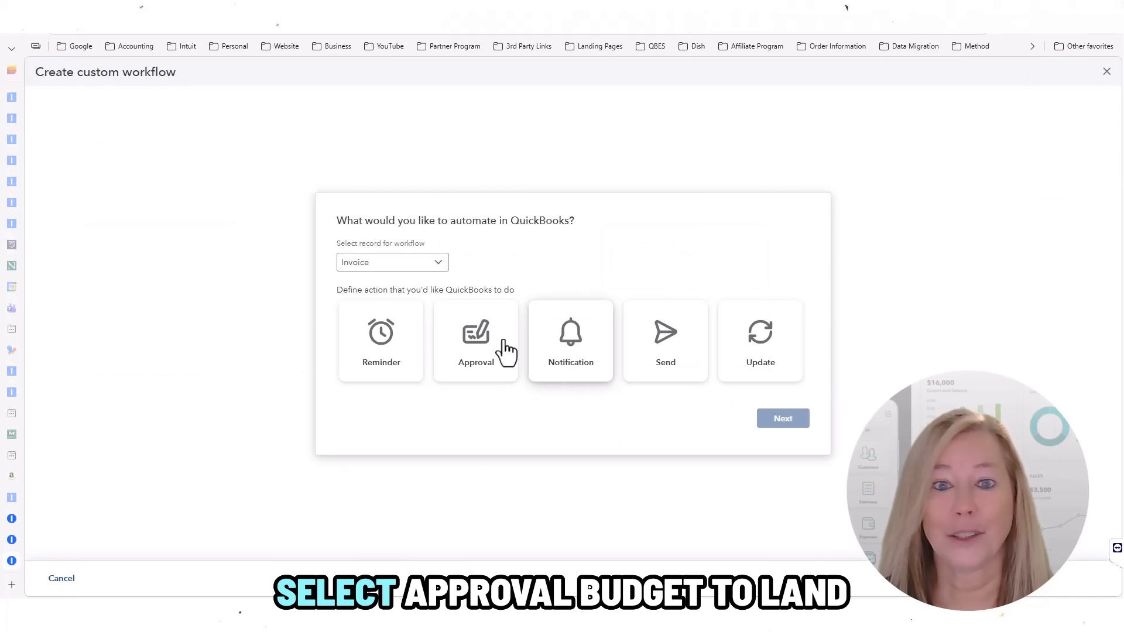
left_click(439, 267)
scroll(413, 381, "down", 5)
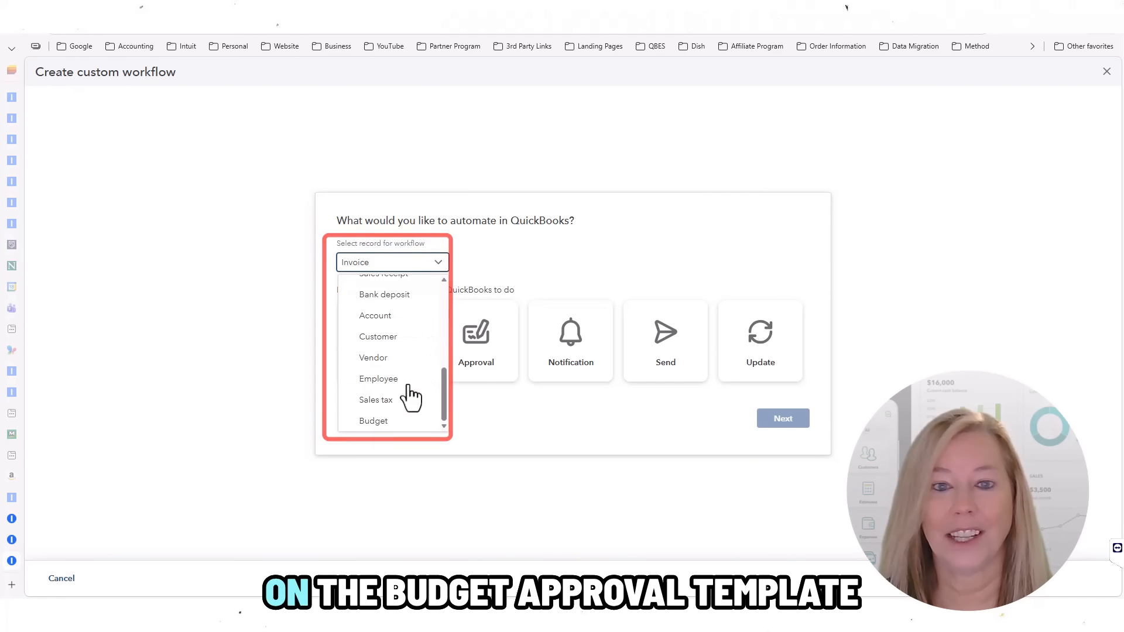
left_click(403, 423)
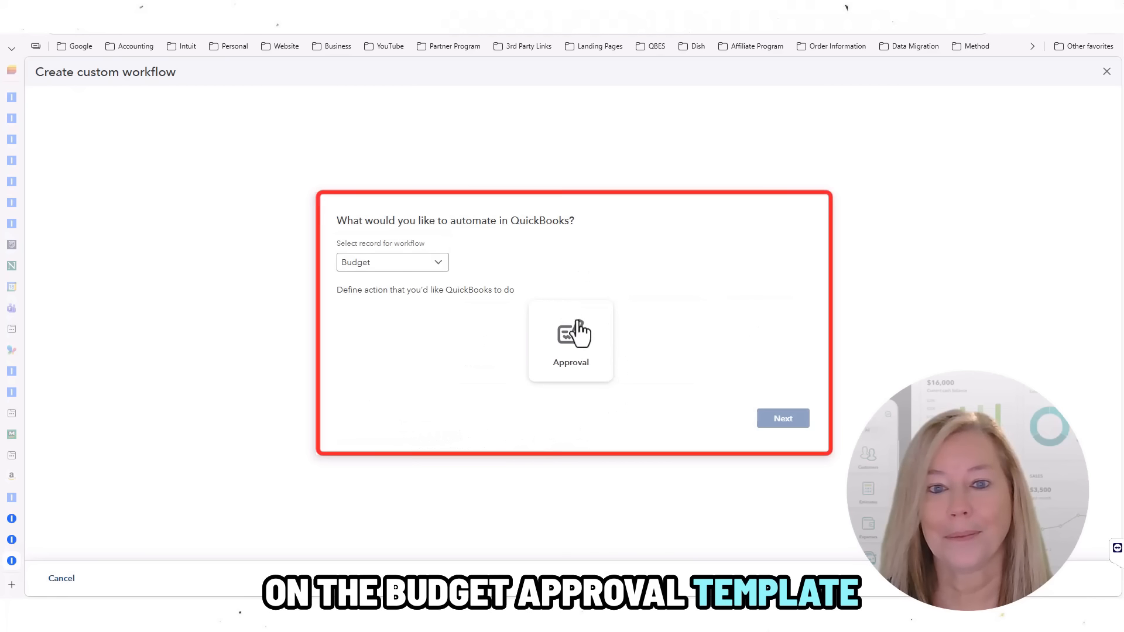
left_click(583, 340)
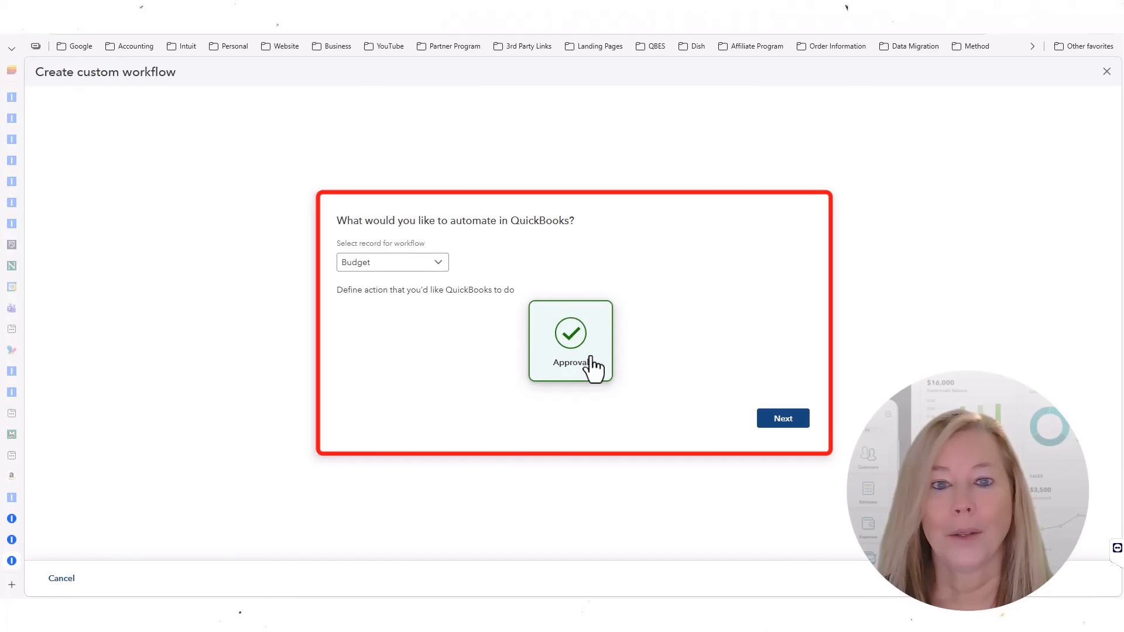
left_click(785, 419)
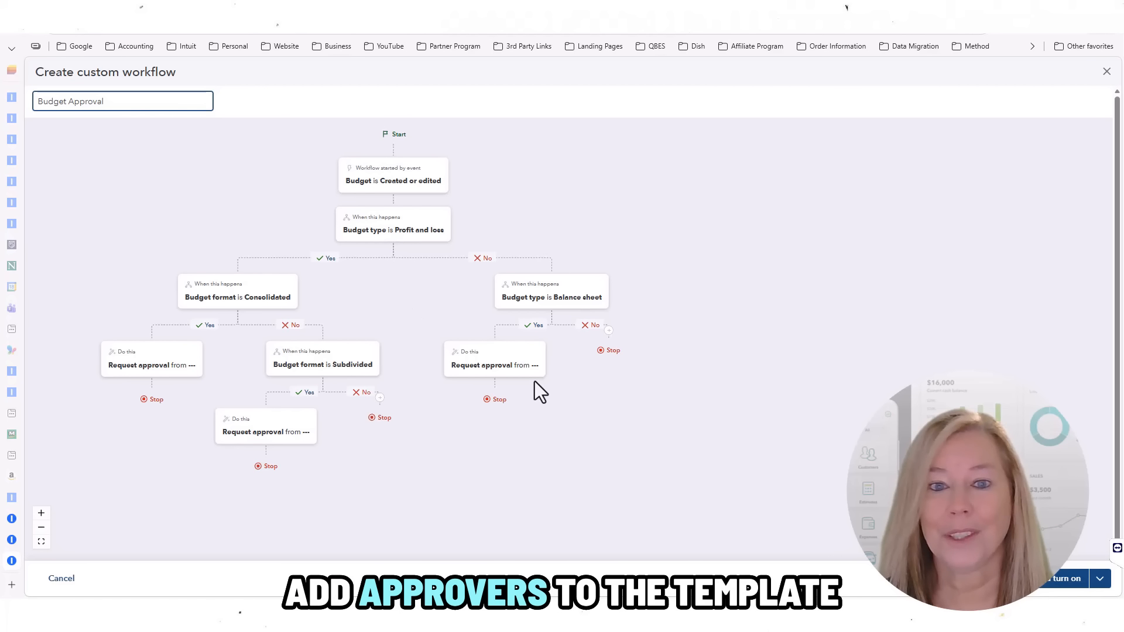
Step: Let anyone listed approve the balance sheet approval request step, and save it
left_click(523, 372)
left_click(501, 434)
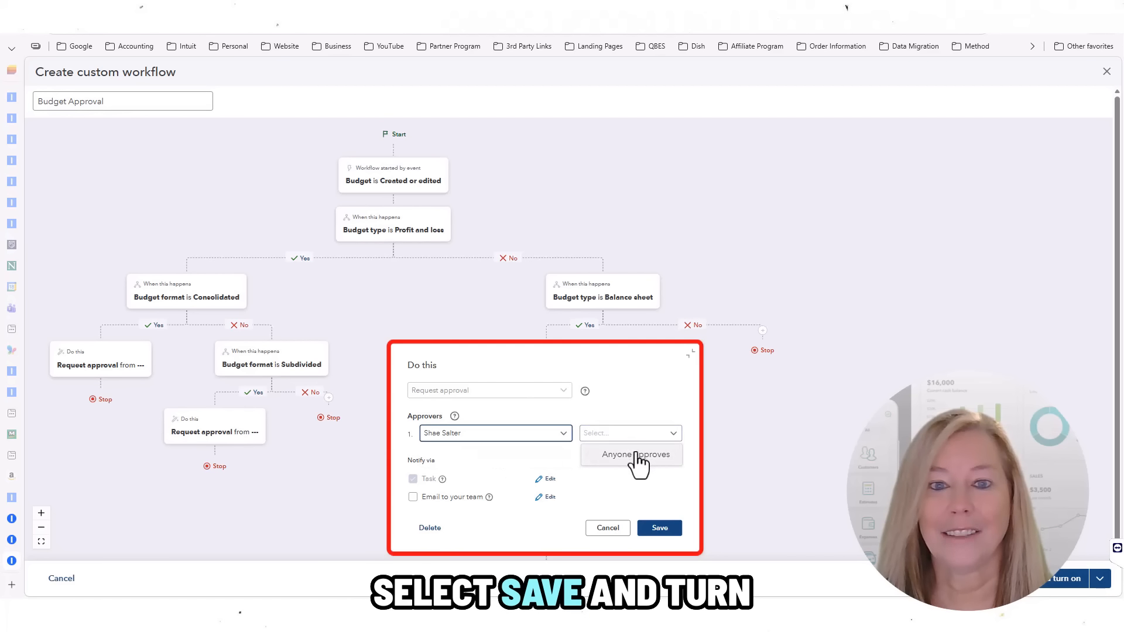
left_click(636, 455)
left_click(660, 528)
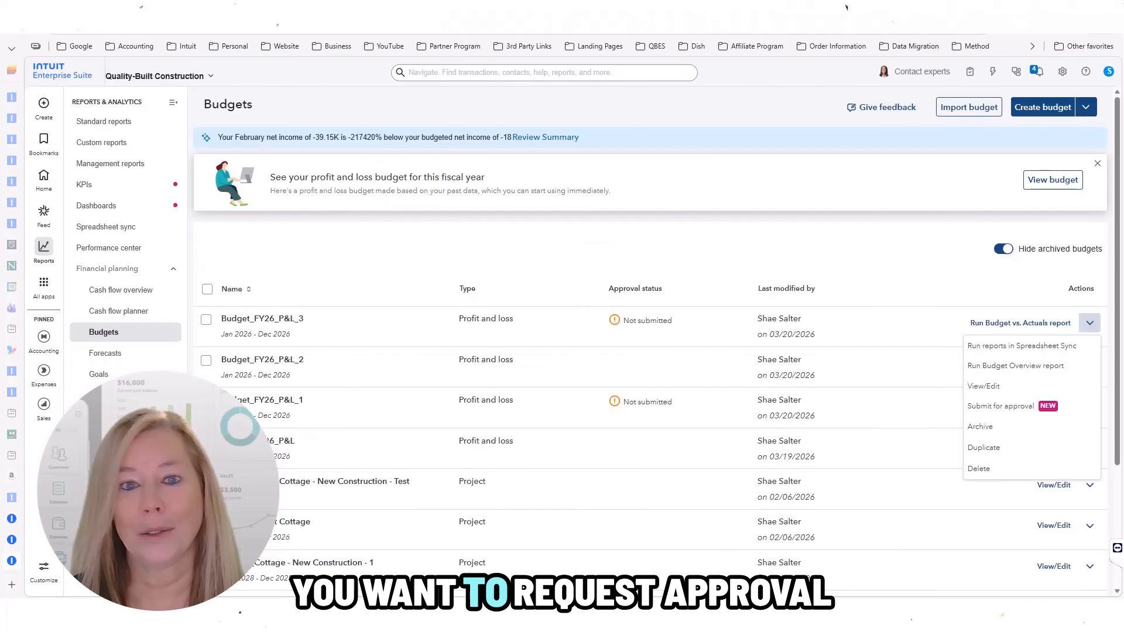
Step: Submit Budget_FY26_P&L_3 for approval from its Actions menu
left_click(1070, 412)
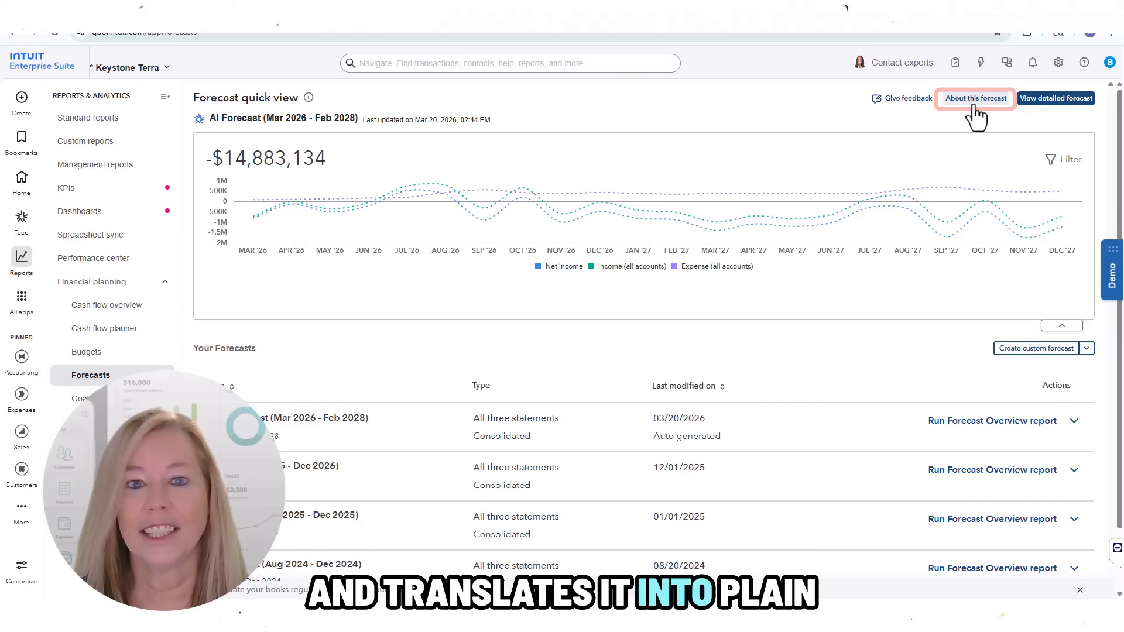
Step: Review About this forecast's totals and Key Highlights, including FY26 net income of -$2,409,225.90
left_click(976, 103)
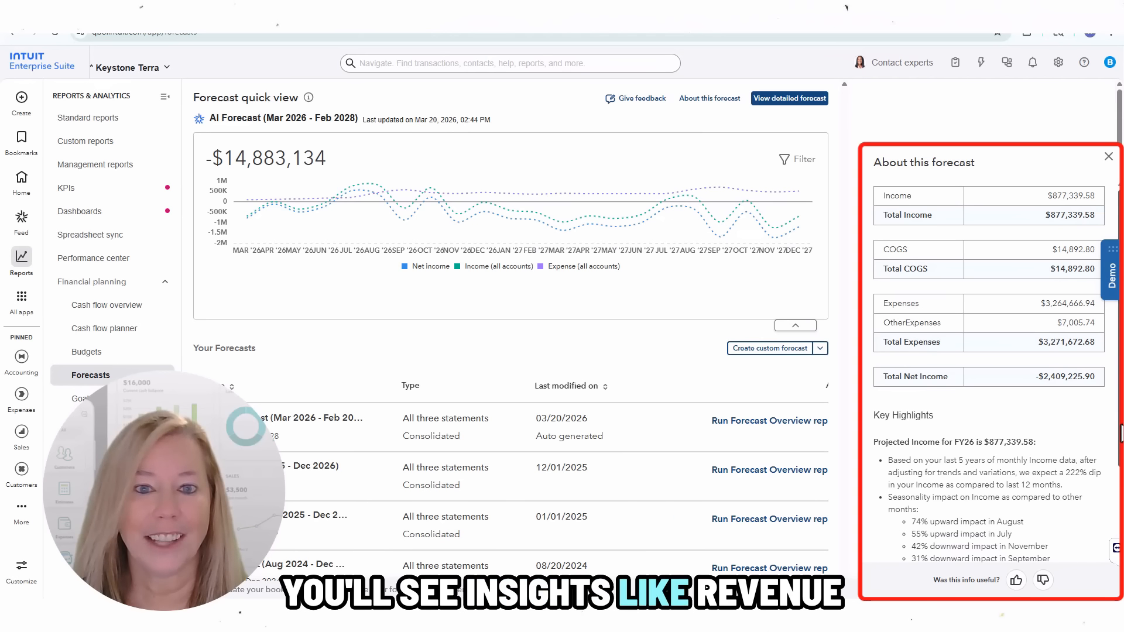
scroll(990, 375, "down", 1)
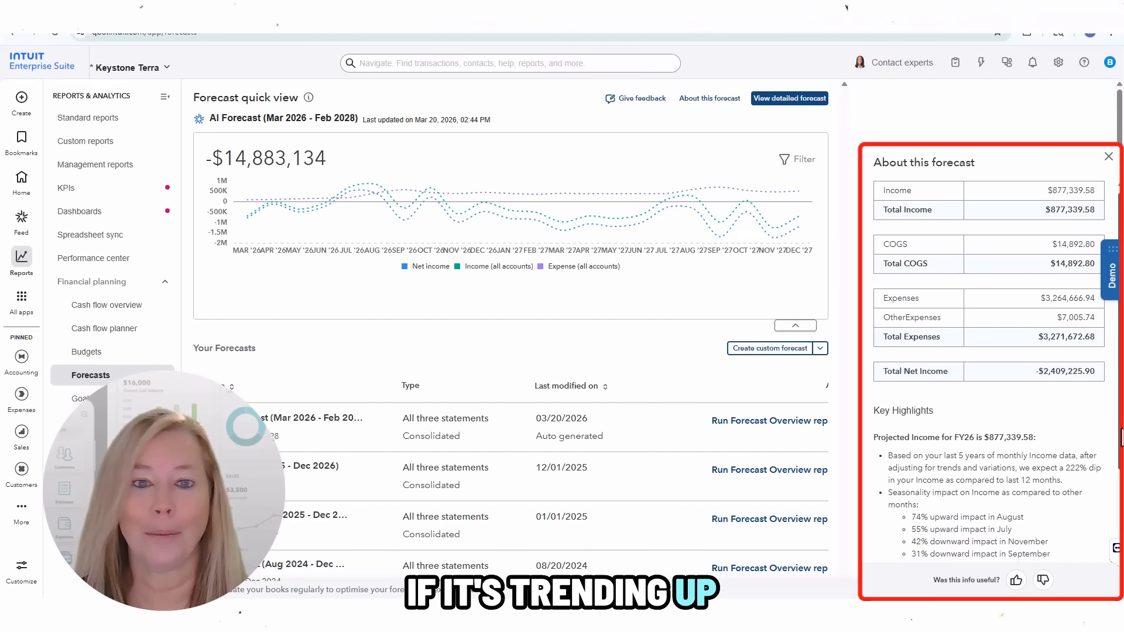
scroll(990, 375, "down", 2)
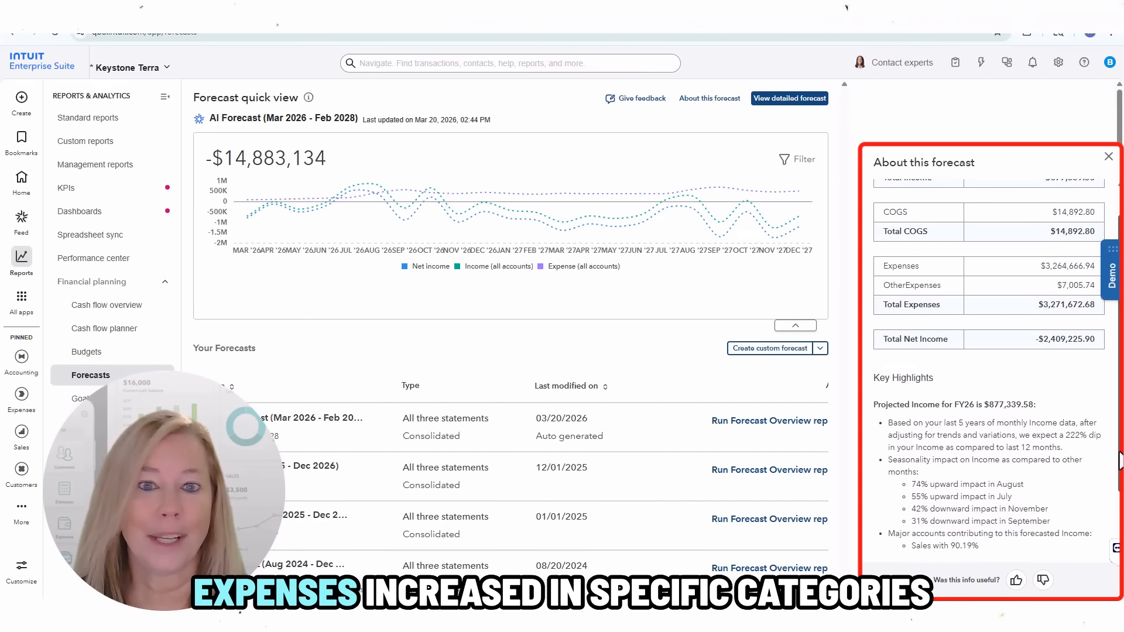
scroll(990, 410, "down", 3)
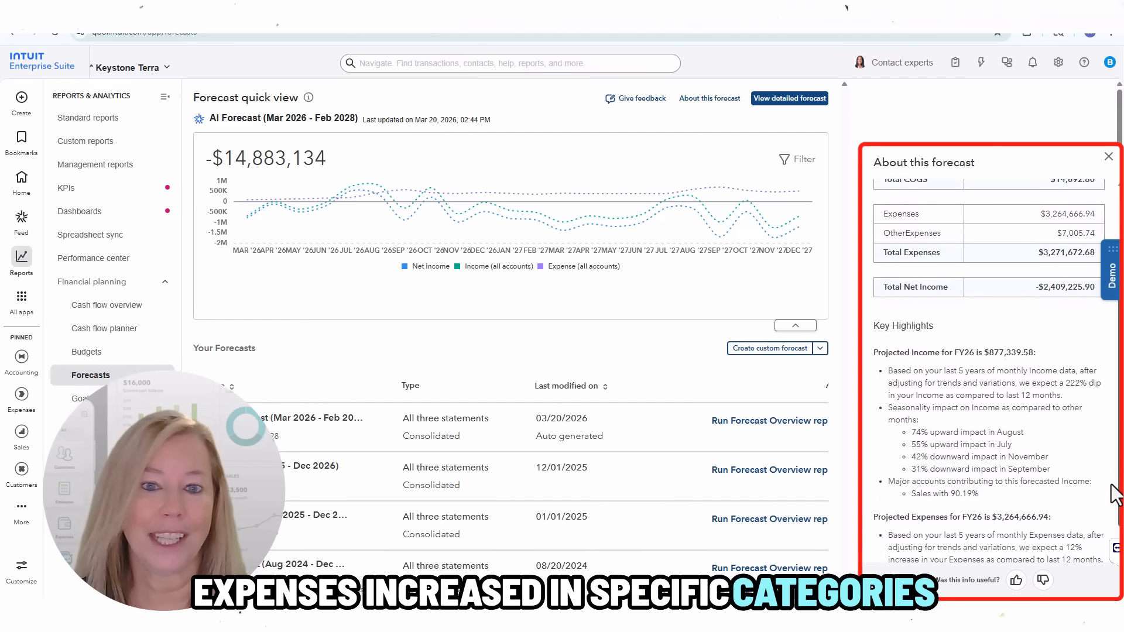
scroll(1114, 495, "down", 3)
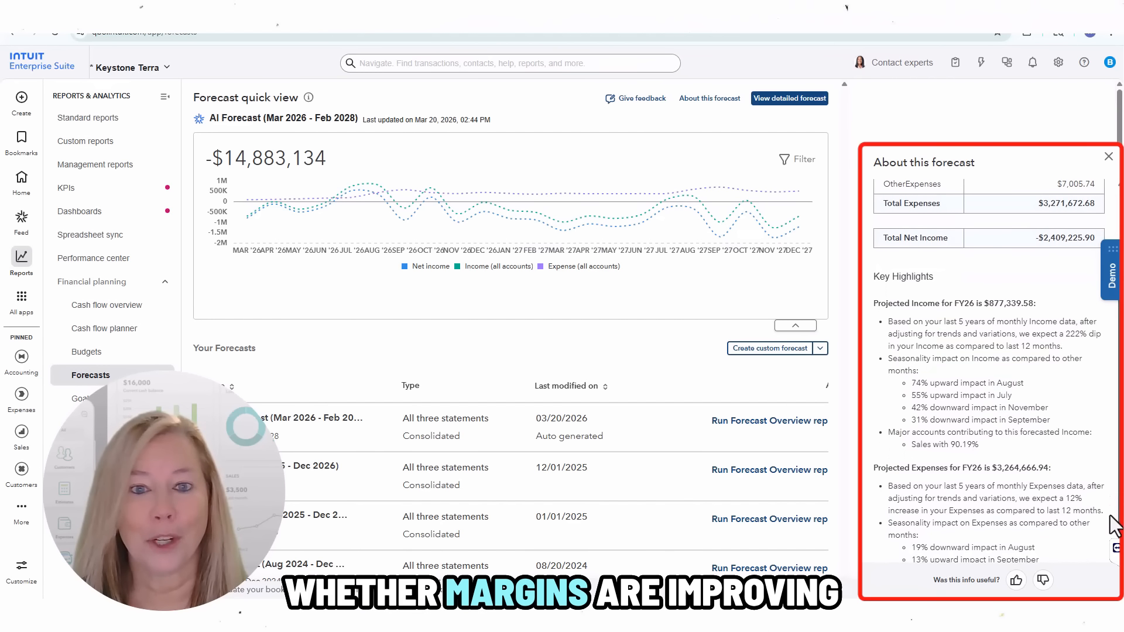
scroll(1115, 524, "down", 3)
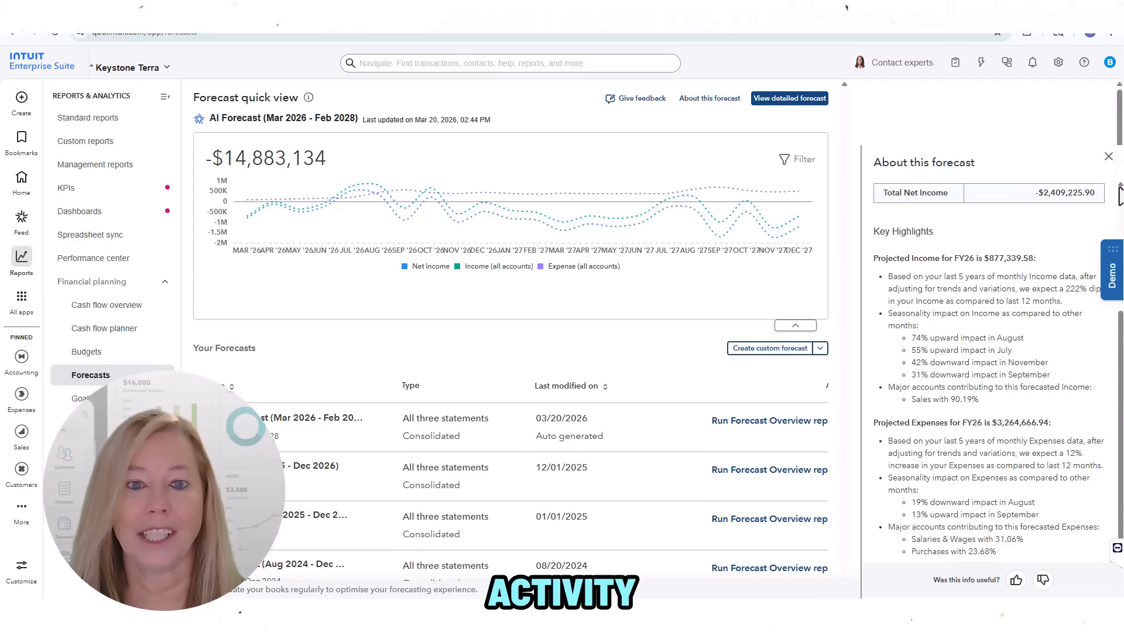
scroll(1119, 189, "up", 1)
scroll(1119, 196, "up", 3)
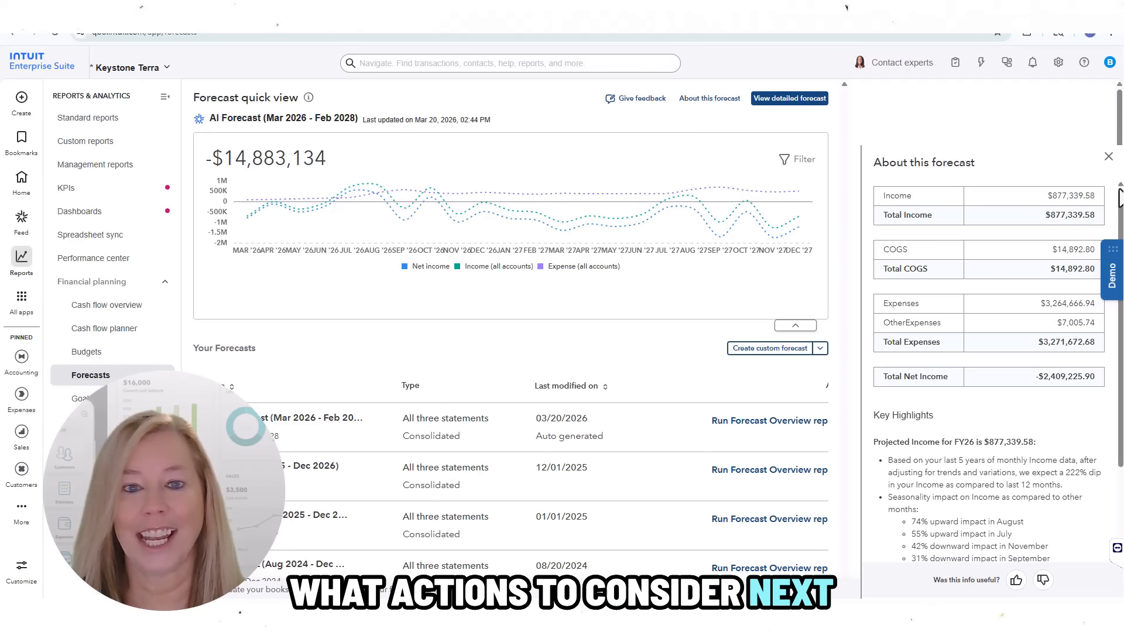
scroll(1051, 214, "down", 3)
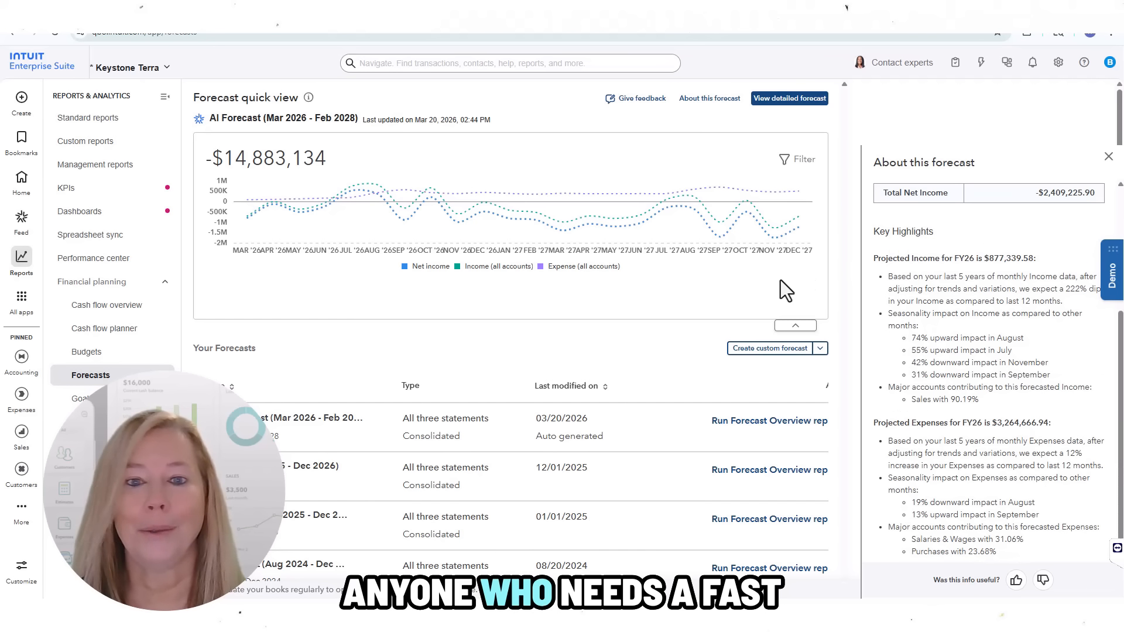